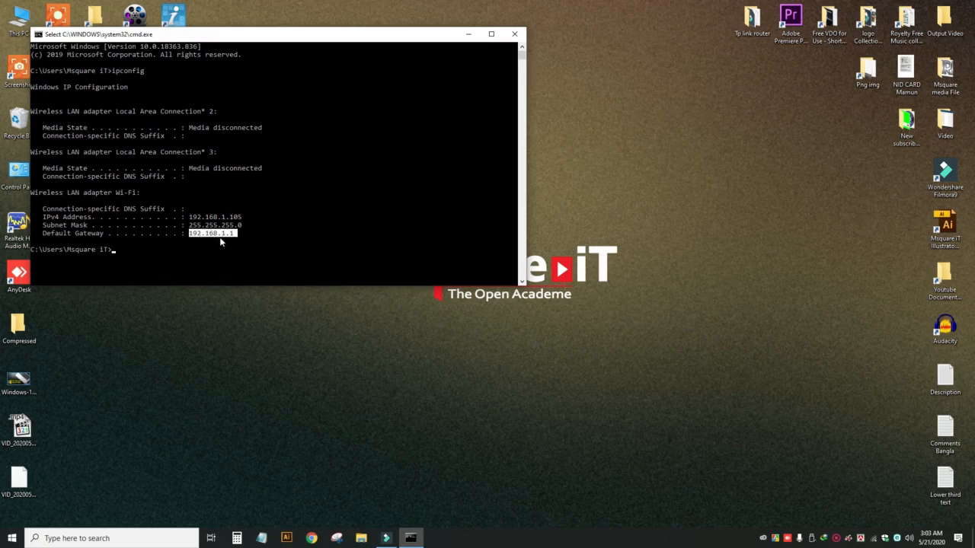
Close the Command Prompt window once the 192.168.1.1 default gateway has been read.
click(520, 36)
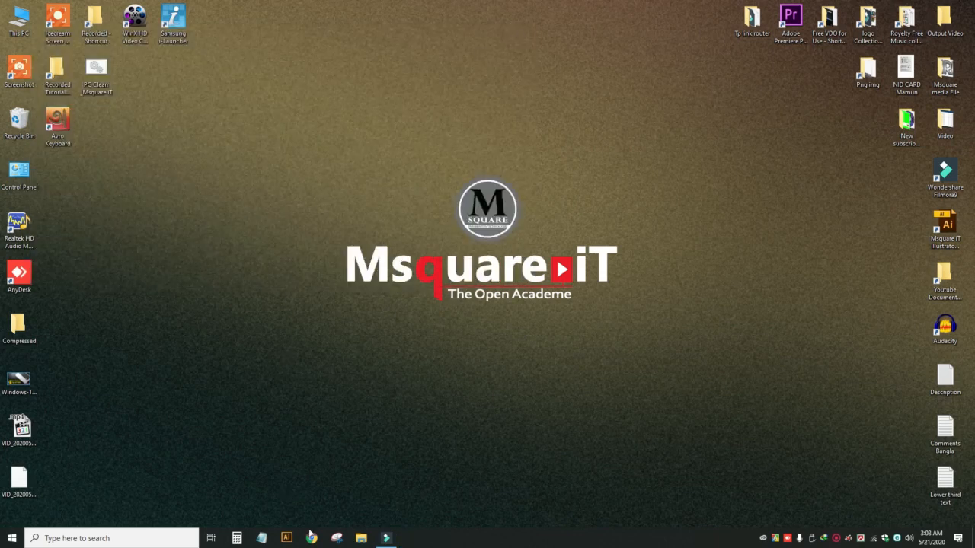
Launch Chrome and enter the router address 192.168.1.1 in a new window.
click(311, 537)
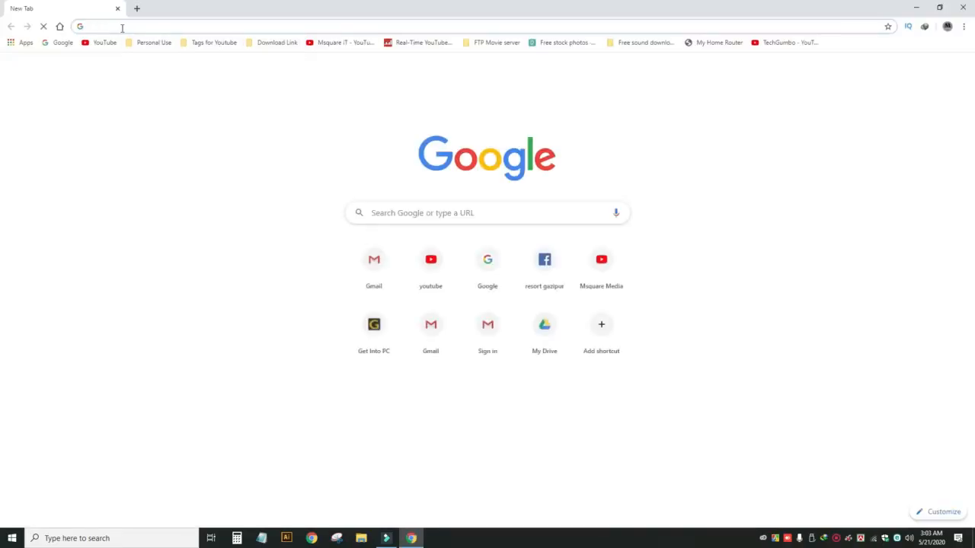
text(192.168.)
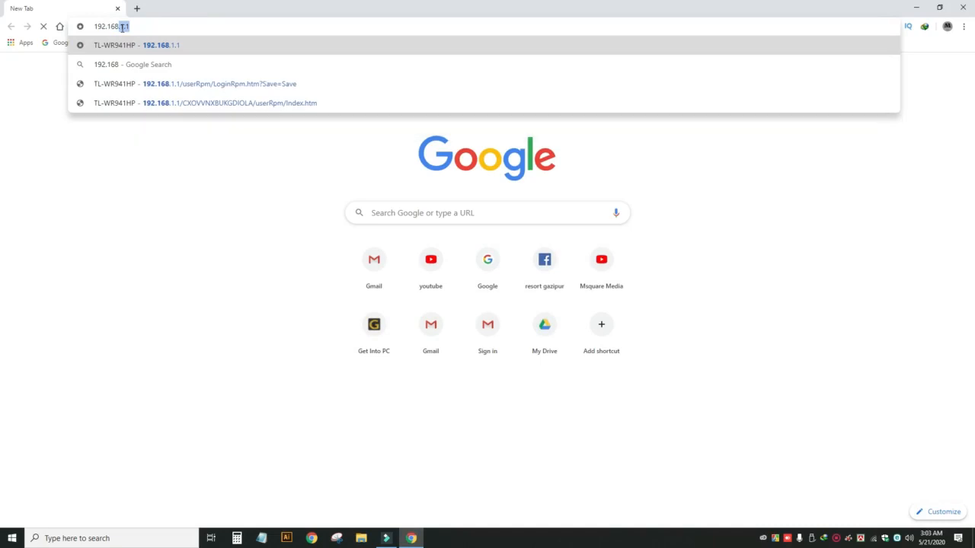
text(1.1)
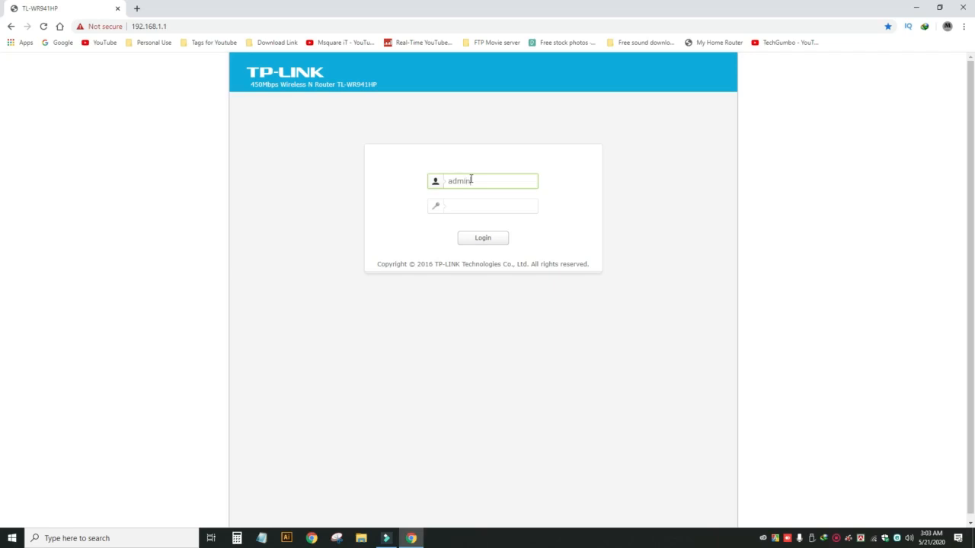
Sign in to the TL-WR941HP admin with the router password.
key(Tab)
text(a)
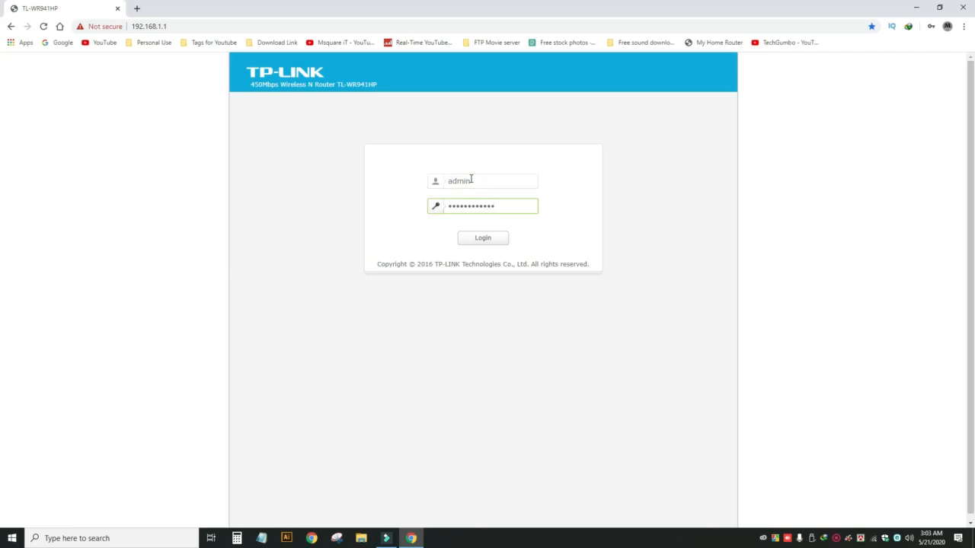
click(488, 239)
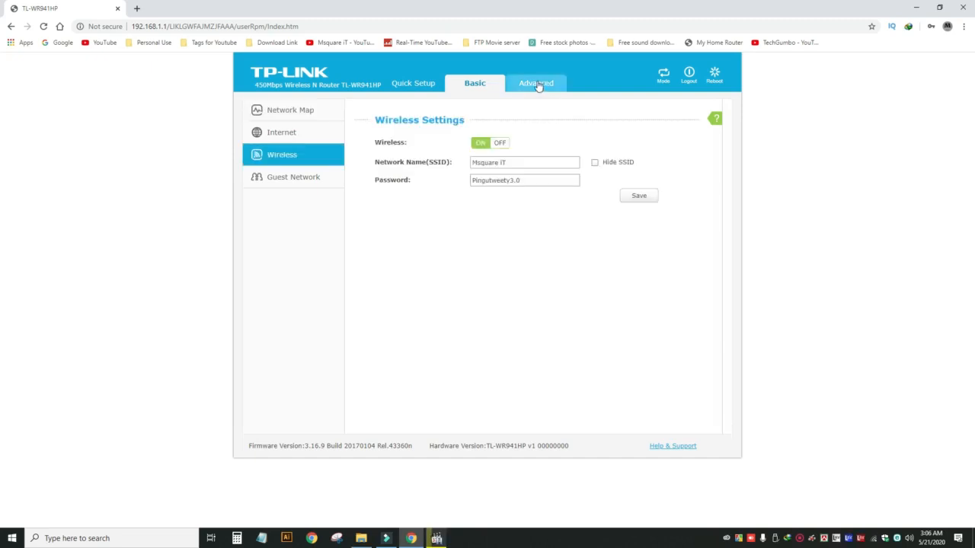
Bring up a blank entry under Advanced > DHCP > Address Reservation with Add New.
click(537, 84)
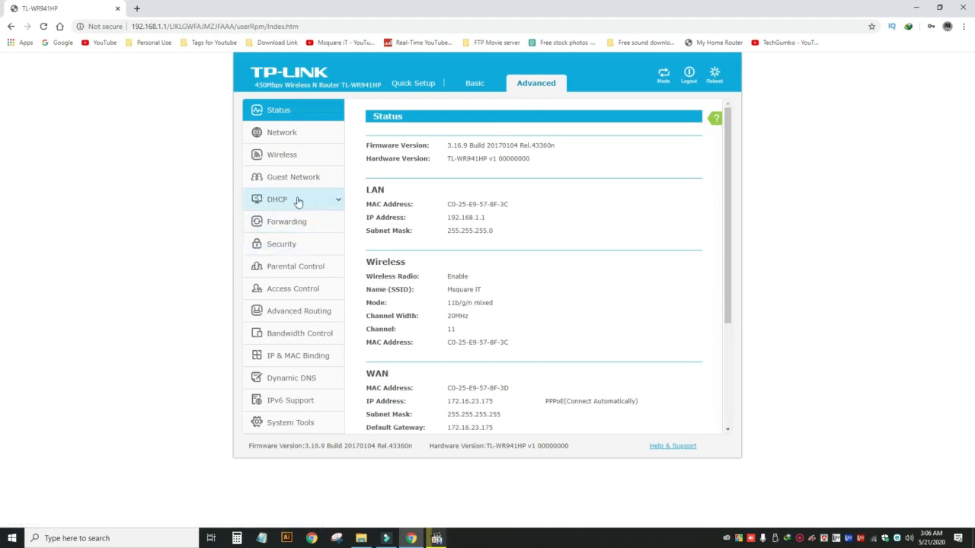
click(333, 202)
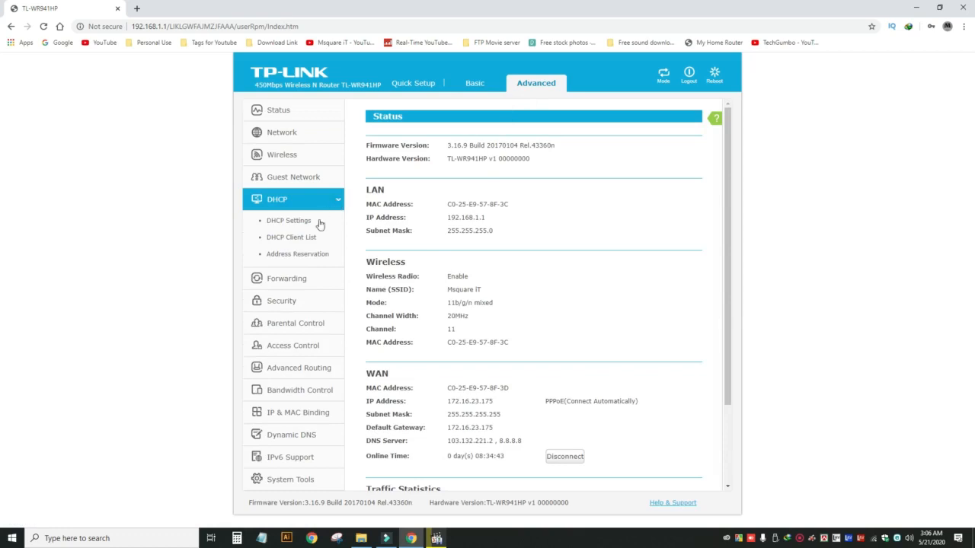
click(295, 256)
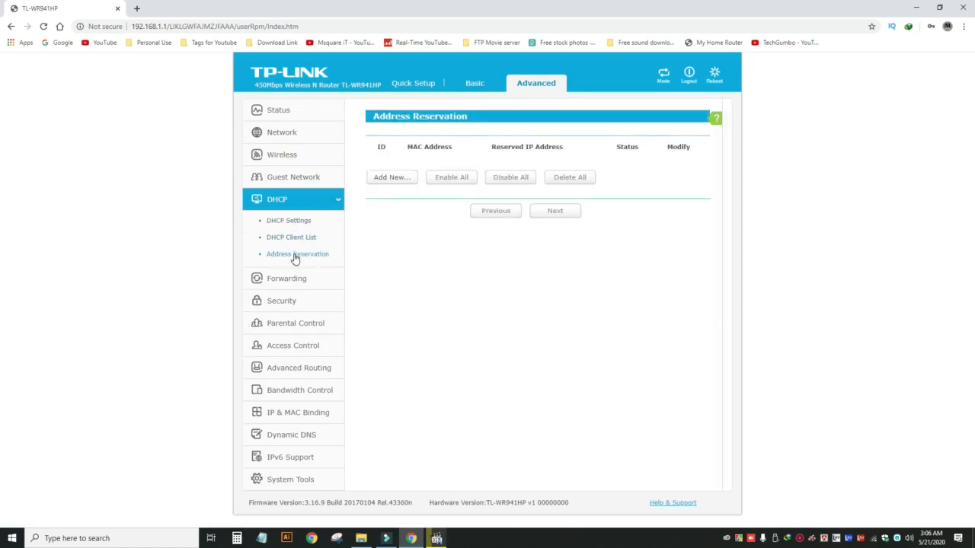
click(393, 180)
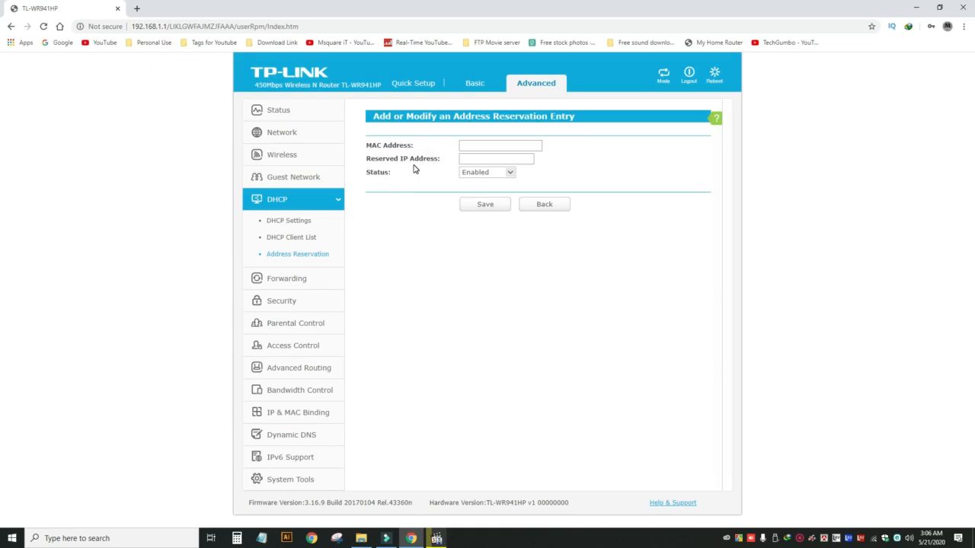
drag(367, 145, 441, 161)
click(318, 160)
click(474, 83)
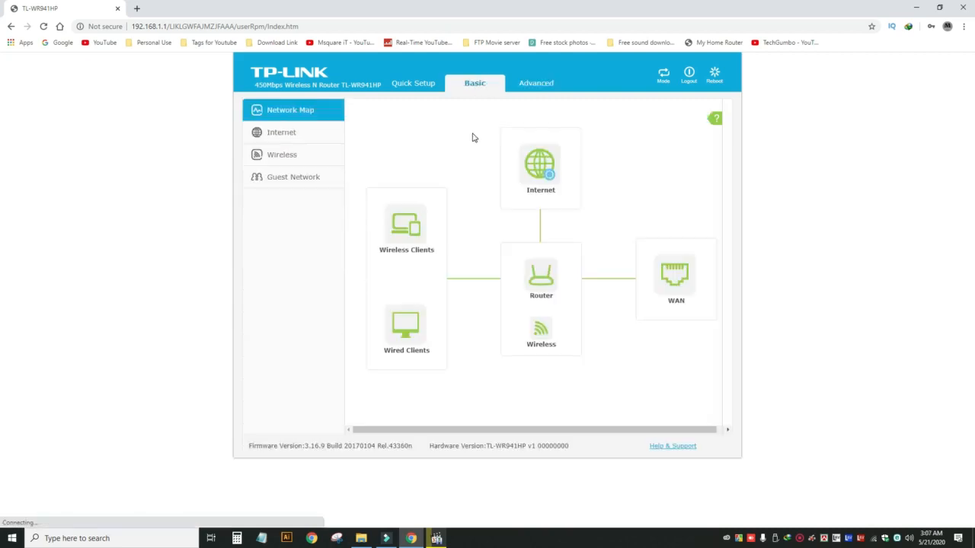
click(411, 230)
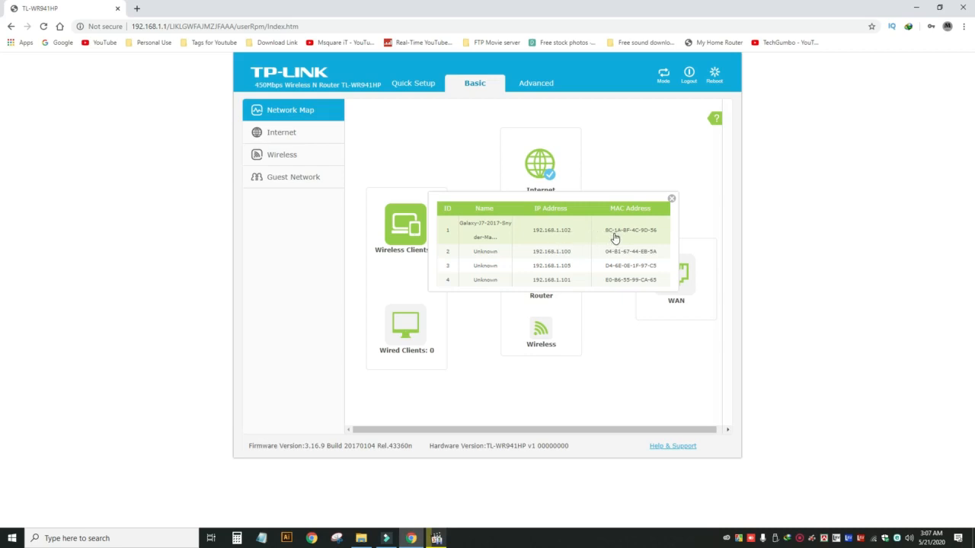
drag(604, 230, 664, 235)
key(ctrl+c)
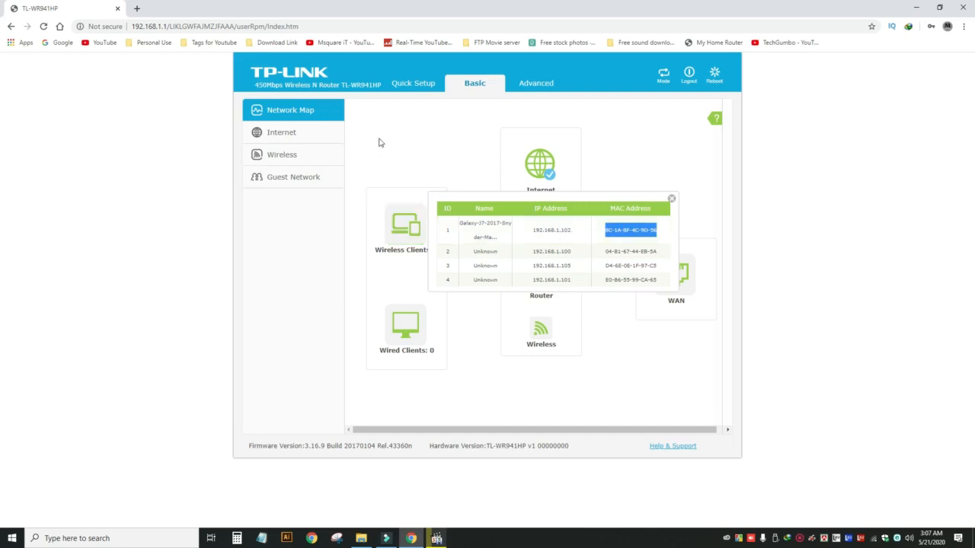
click(536, 84)
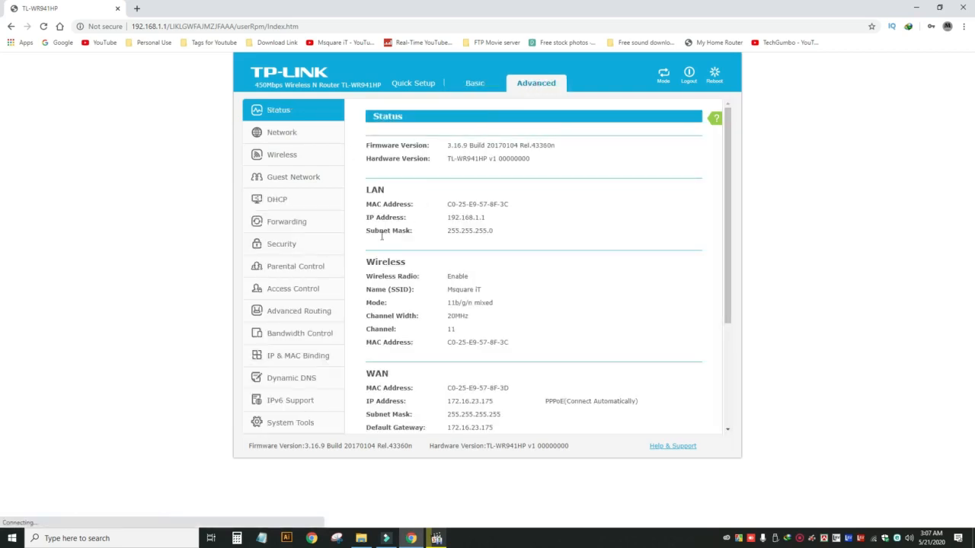
Add and save a reservation binding MAC 8C-1A-BF-4C-9D-56 to 192.168.1.102.
click(339, 203)
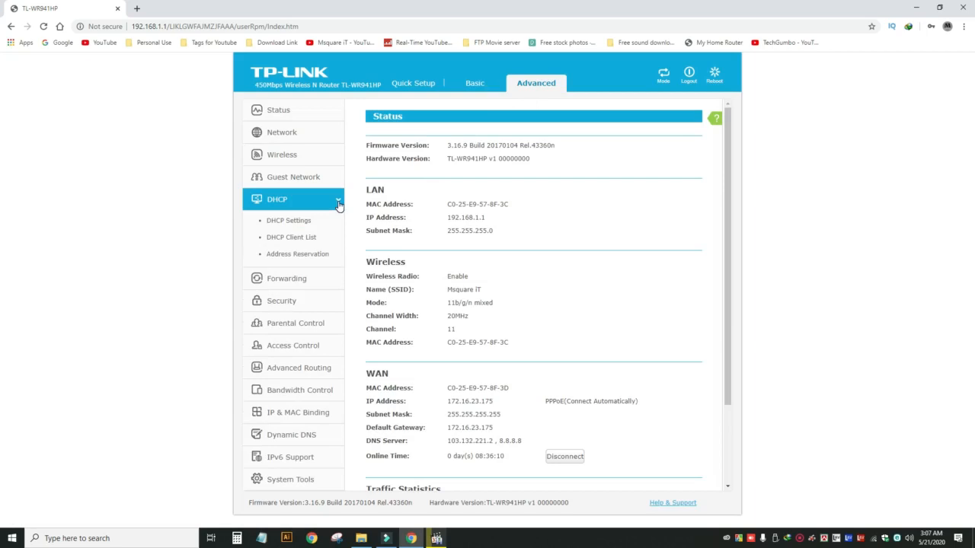
click(303, 255)
click(391, 178)
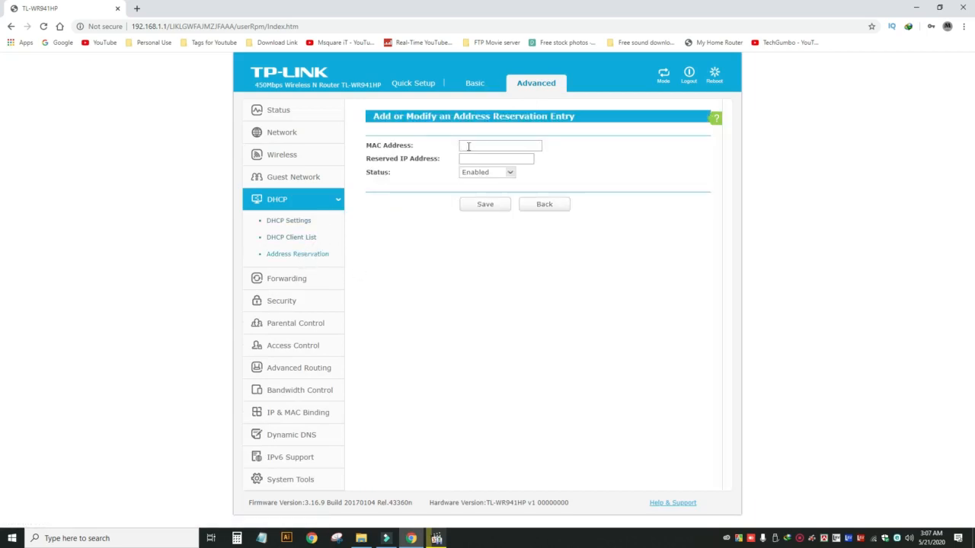
key(ctrl+v)
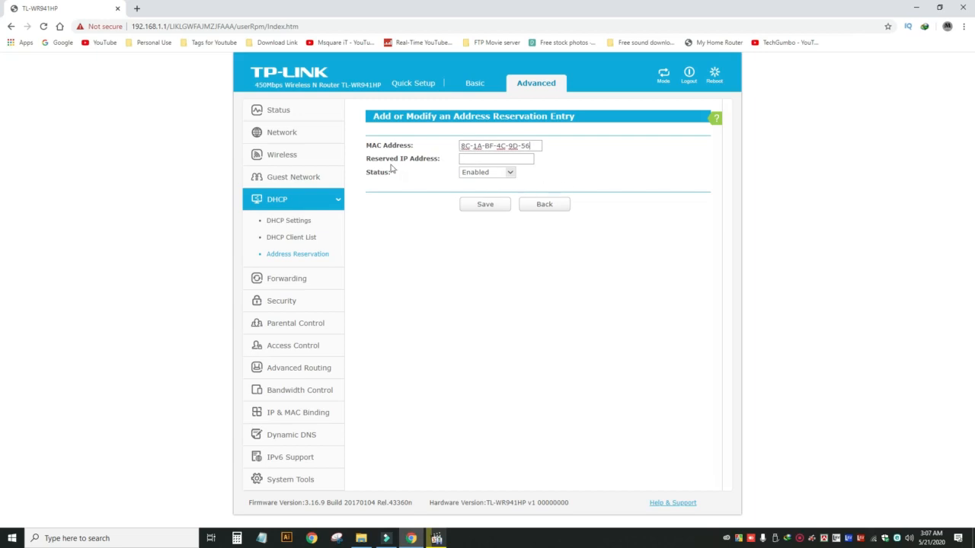
click(465, 158)
click(493, 206)
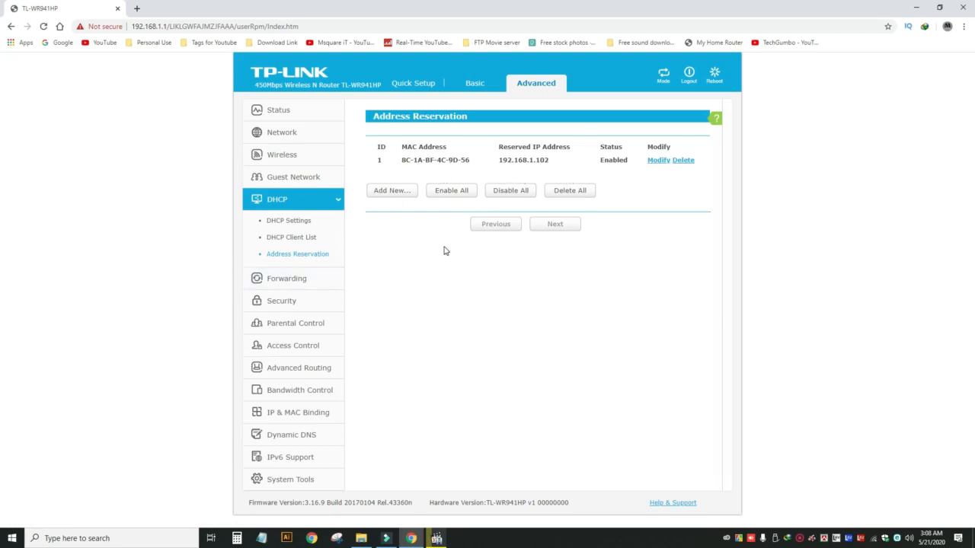
Copy the second wireless client's MAC 04-B1-67-44-EB-5A from the Network Map client list.
click(282, 237)
click(475, 83)
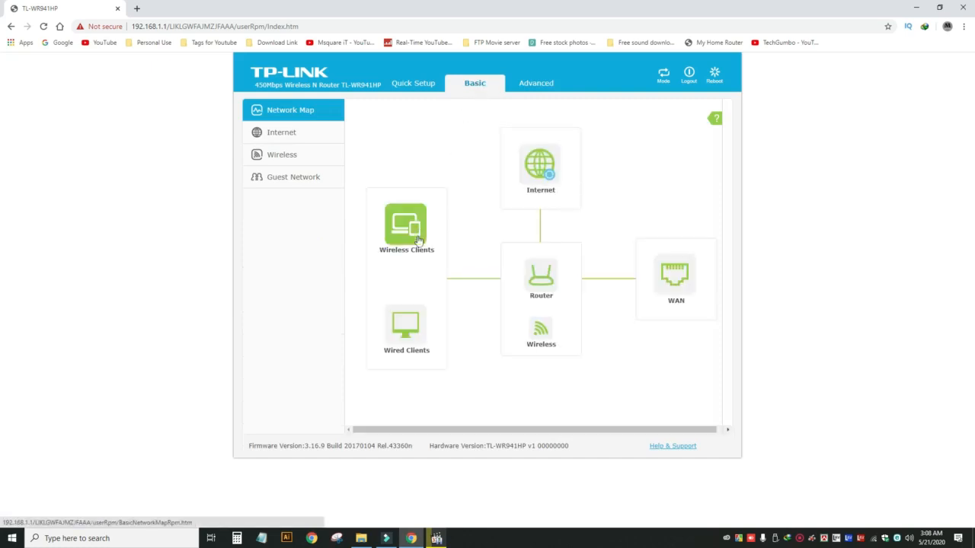
click(400, 233)
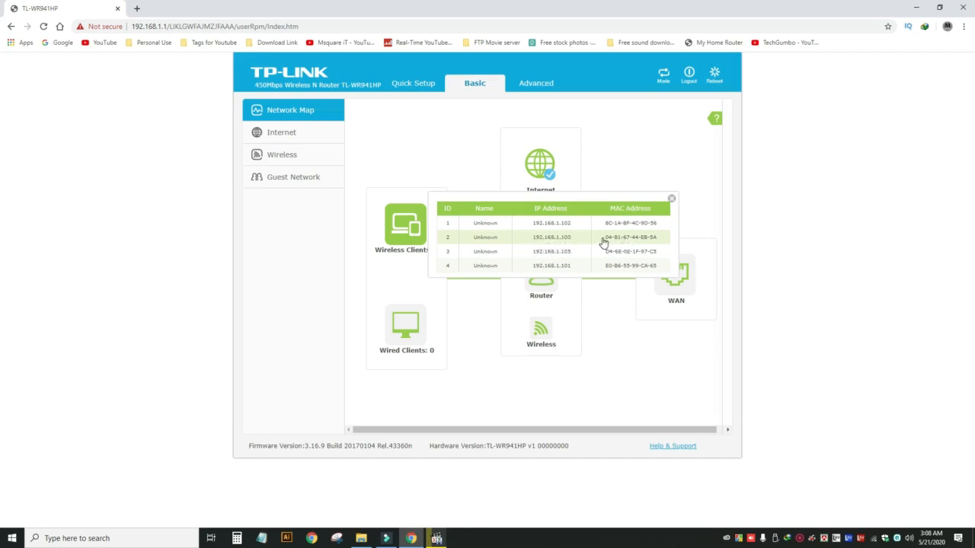
drag(603, 242, 664, 242)
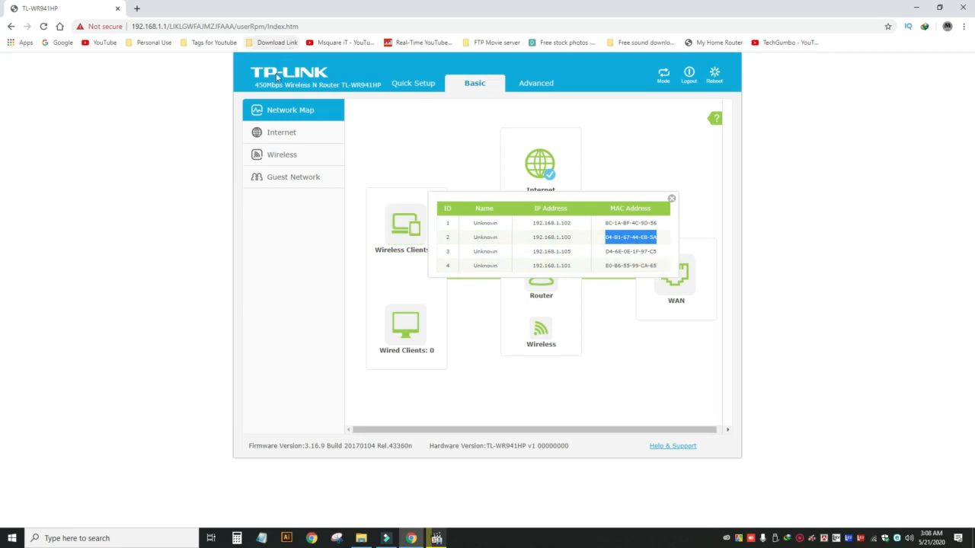
click(537, 84)
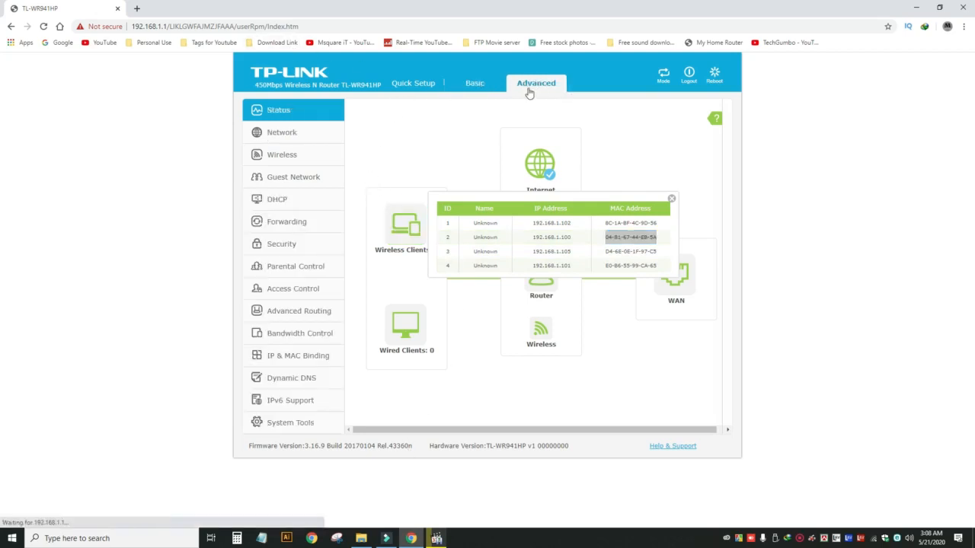
Add and save a reservation binding MAC 04-B1-67-44-EB-5A to 192.168.1.100.
click(336, 205)
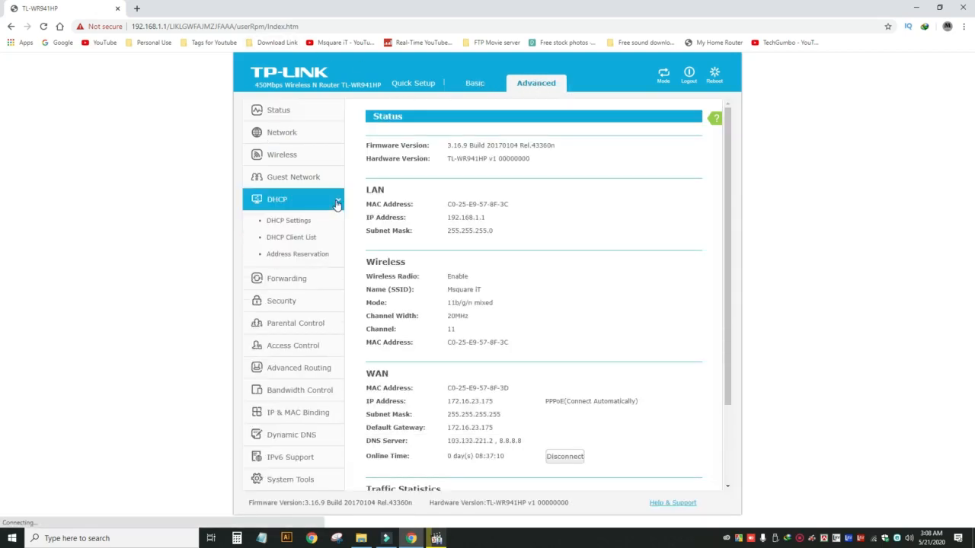
click(297, 255)
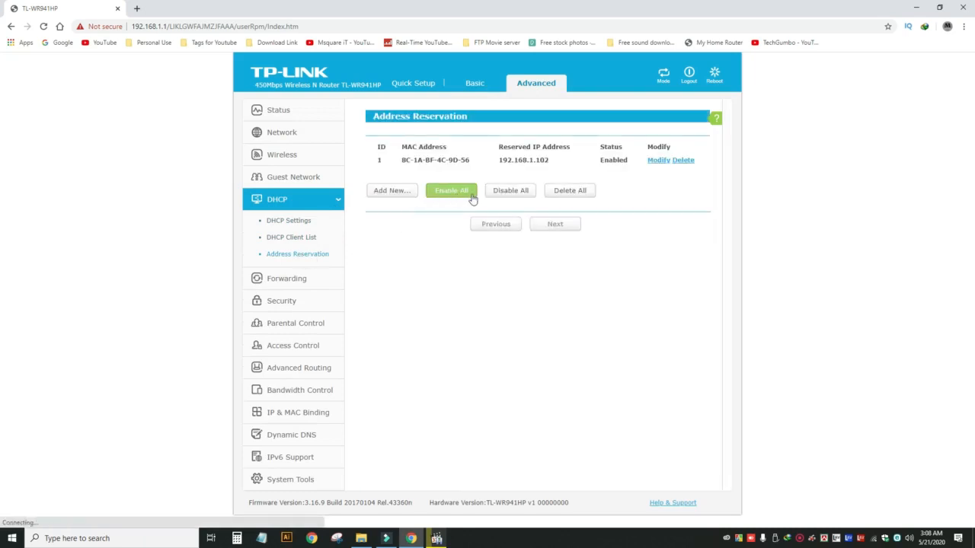
click(393, 196)
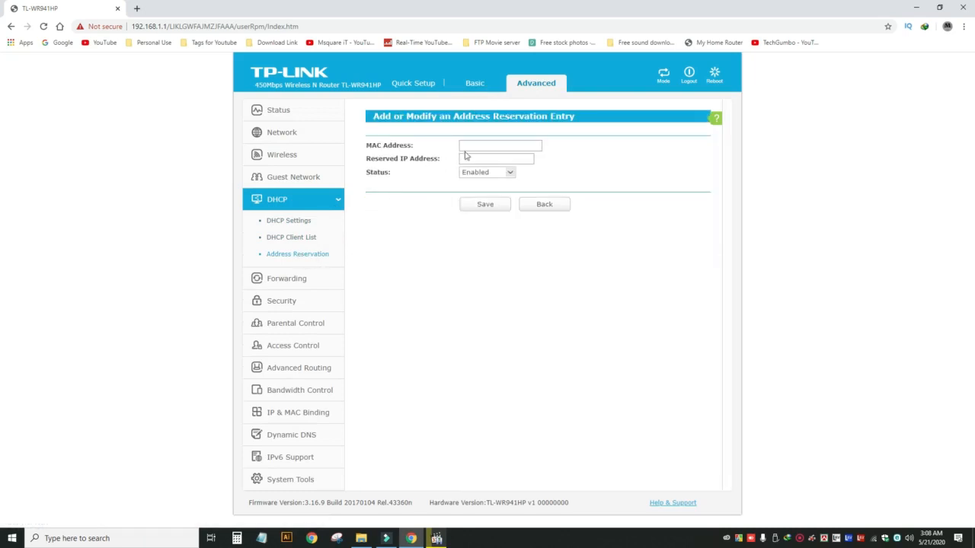
click(474, 142)
text(04-E1-67-44-EB-5A)
click(468, 160)
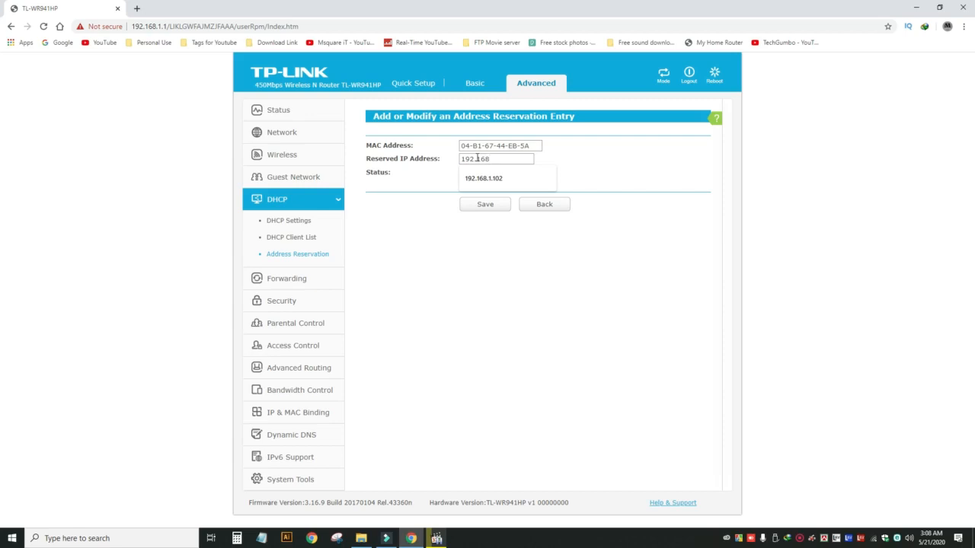
text(192.168.1.100)
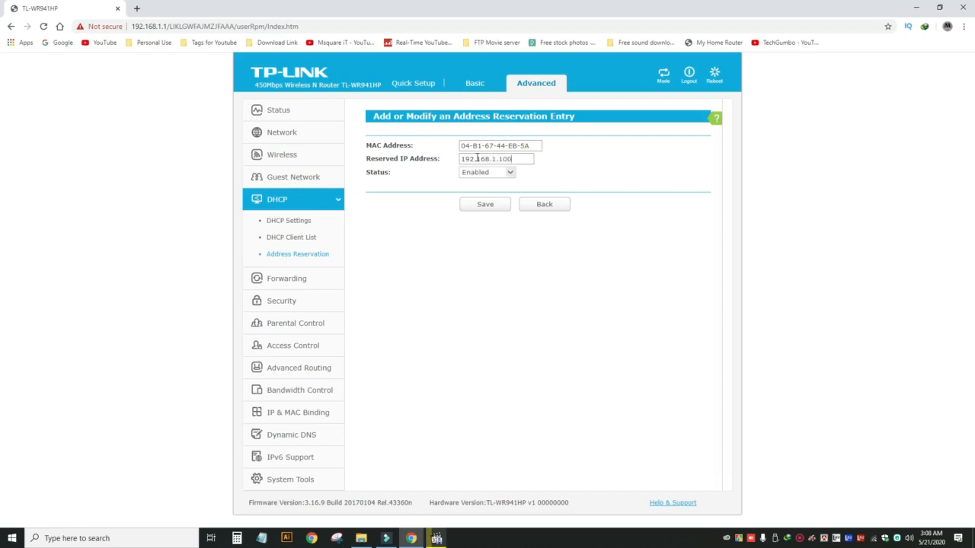
click(487, 208)
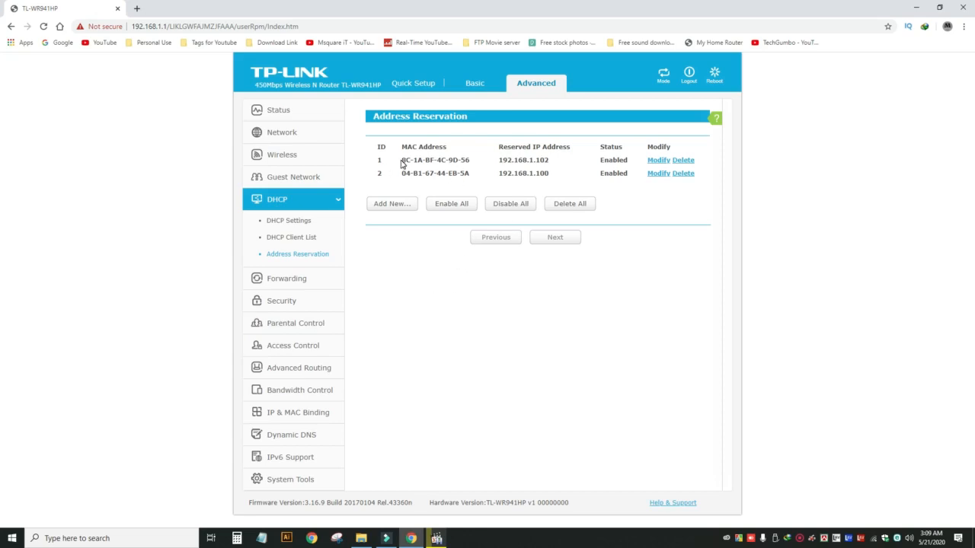
drag(403, 161, 626, 181)
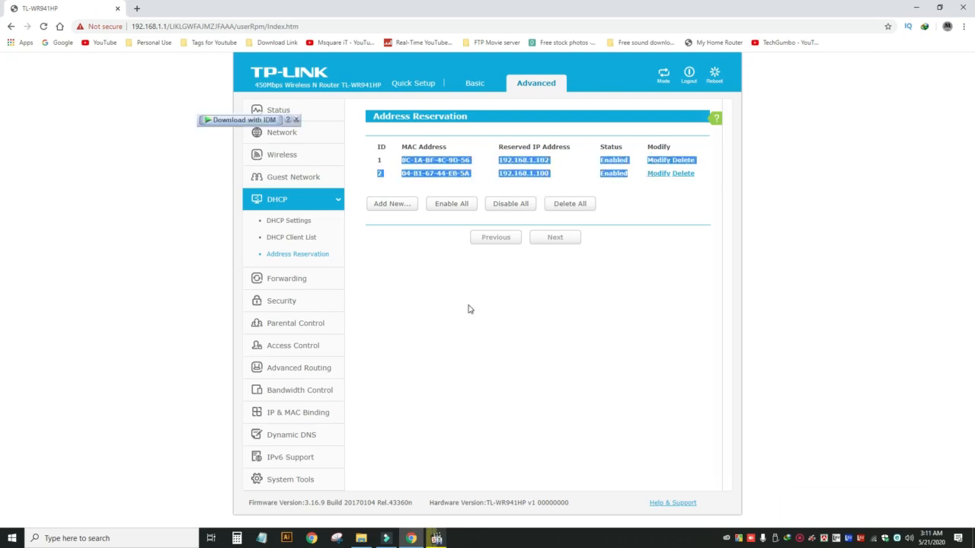
click(433, 304)
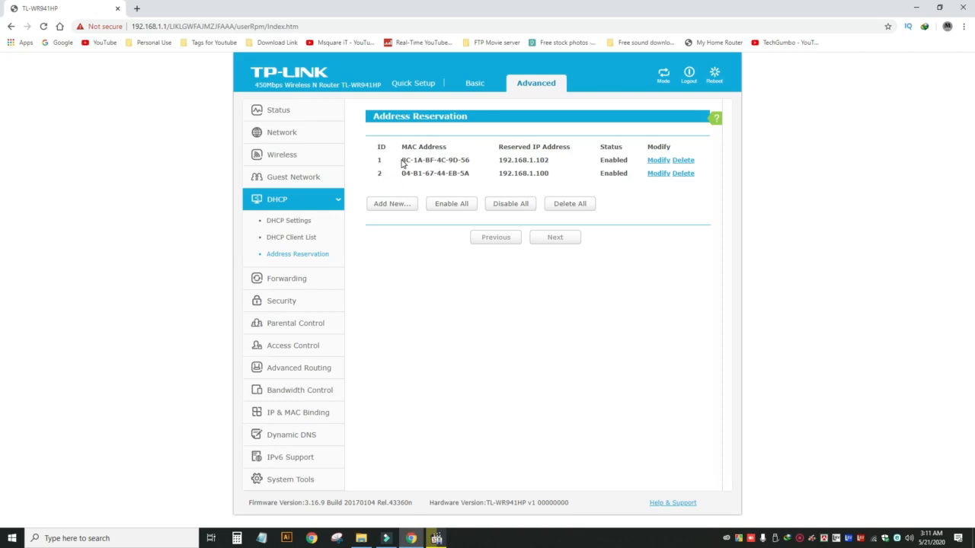
drag(402, 163, 568, 161)
drag(499, 176, 559, 175)
Enable Bandwidth Control with line type Other, checking the reservation notes alongside.
click(297, 391)
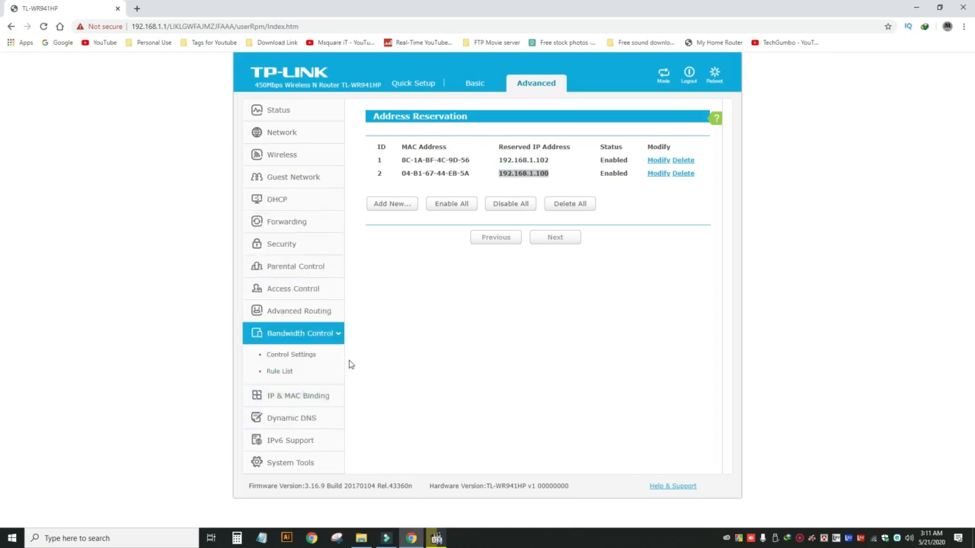
click(296, 358)
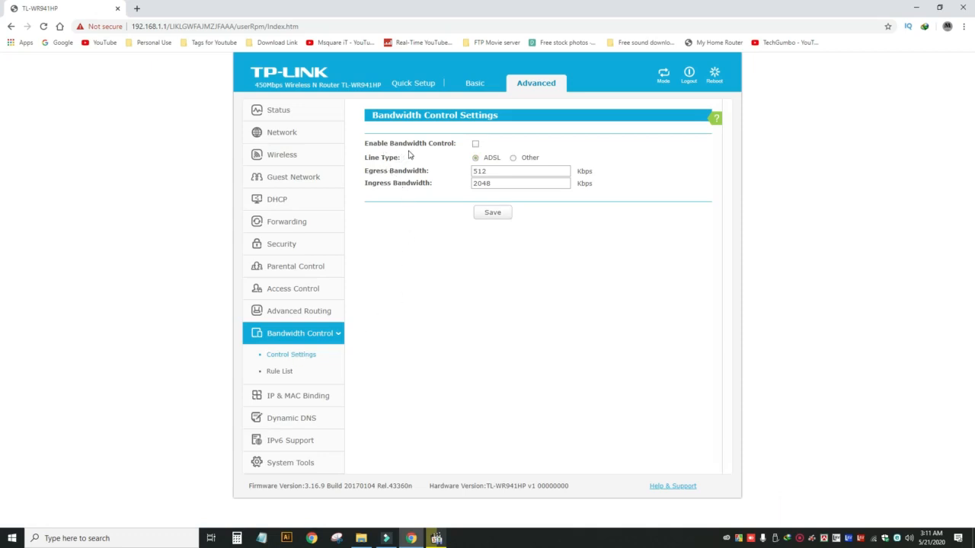
click(476, 144)
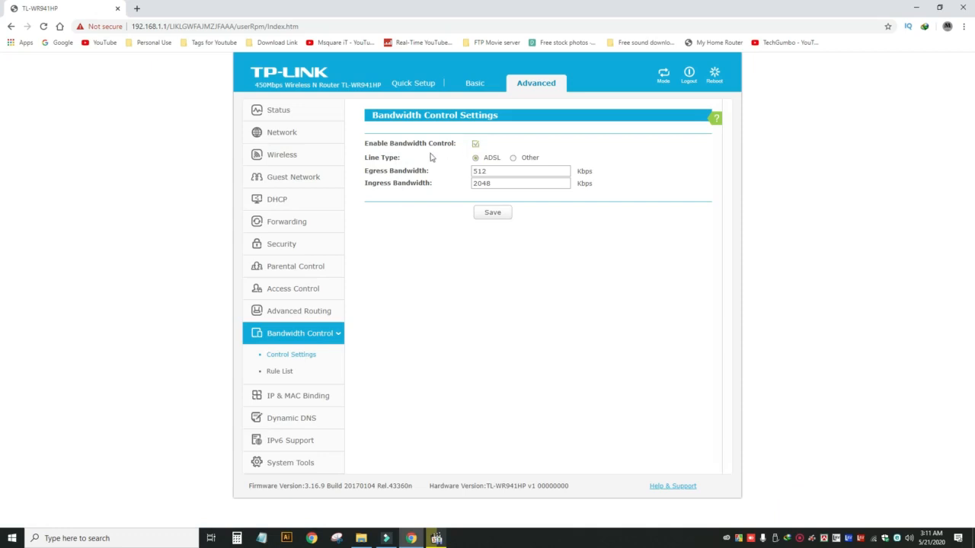
click(513, 159)
click(261, 539)
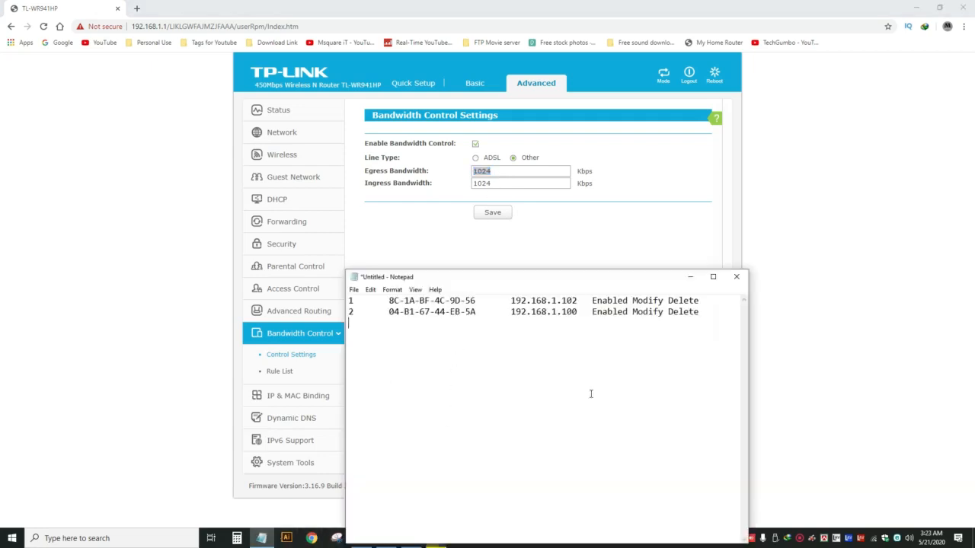
click(690, 276)
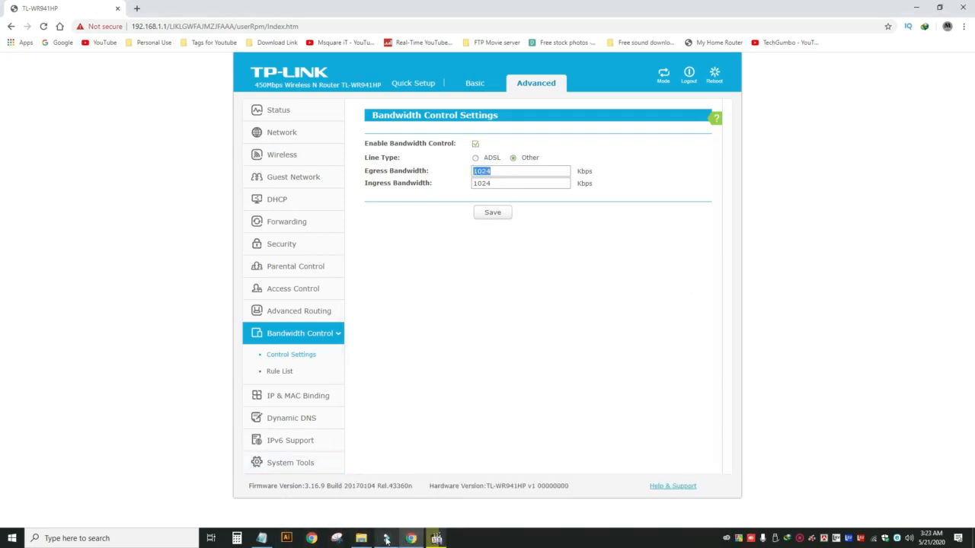
Compute 1024 × 5 in Calculator and select the 5,120 result.
click(237, 538)
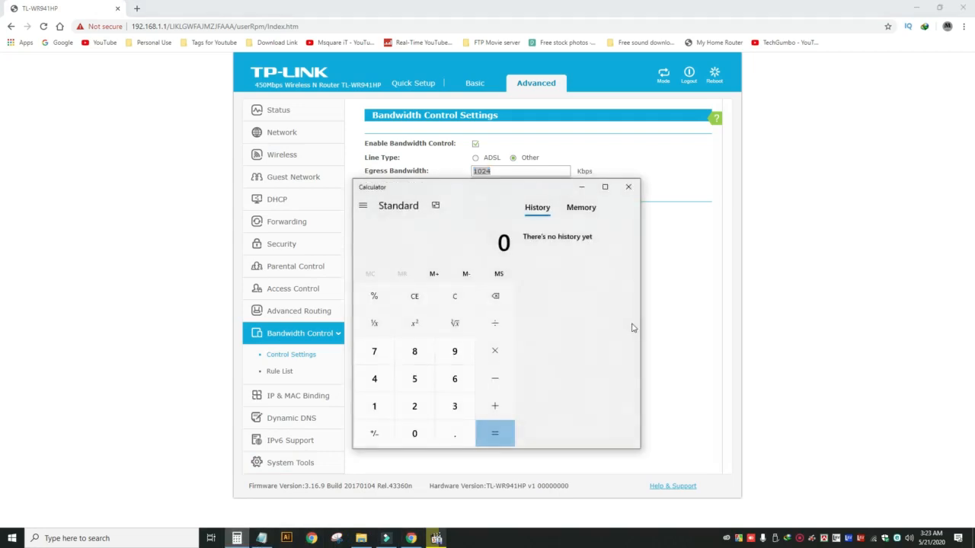
text(1024*5)
key(Return)
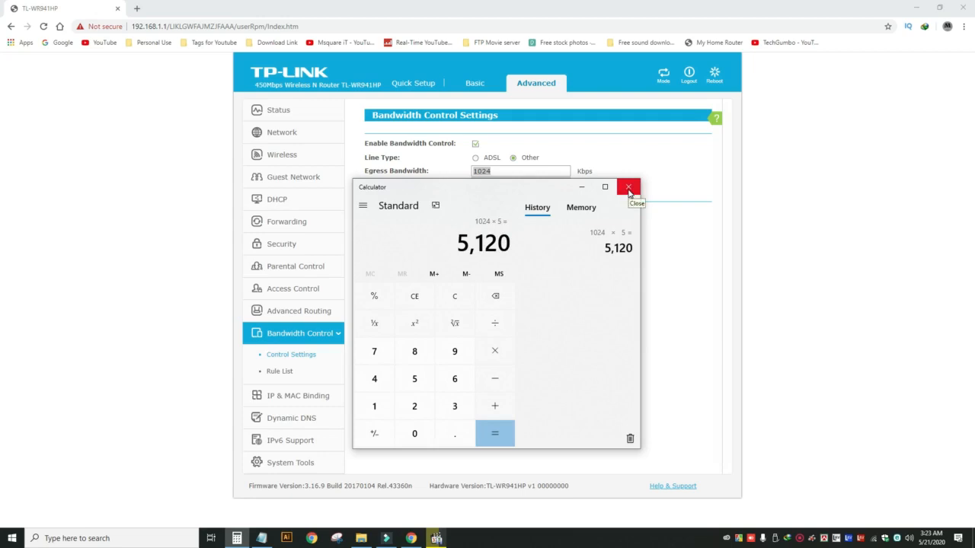
drag(455, 242, 522, 246)
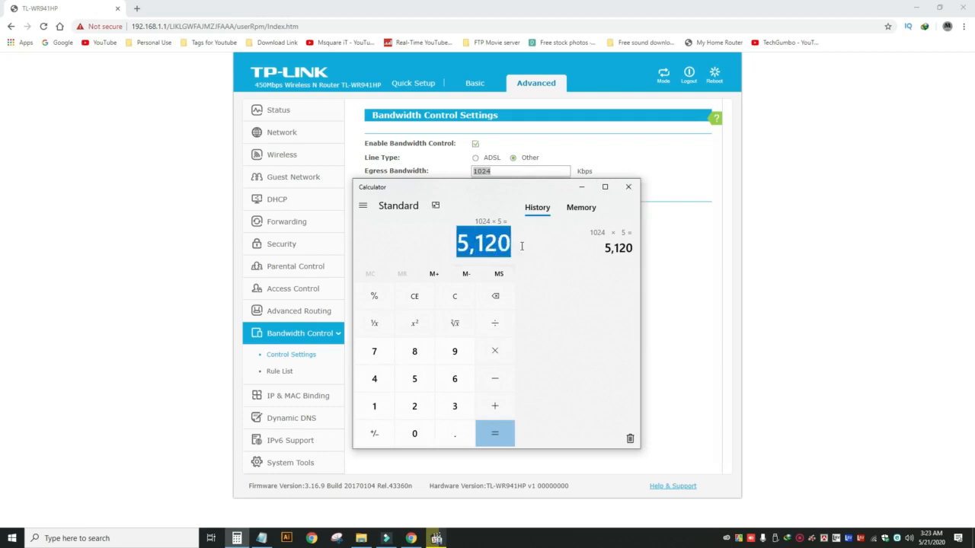
Put the calculator away, enter 5120 Kbps for total egress and ingress bandwidth, and save.
click(585, 187)
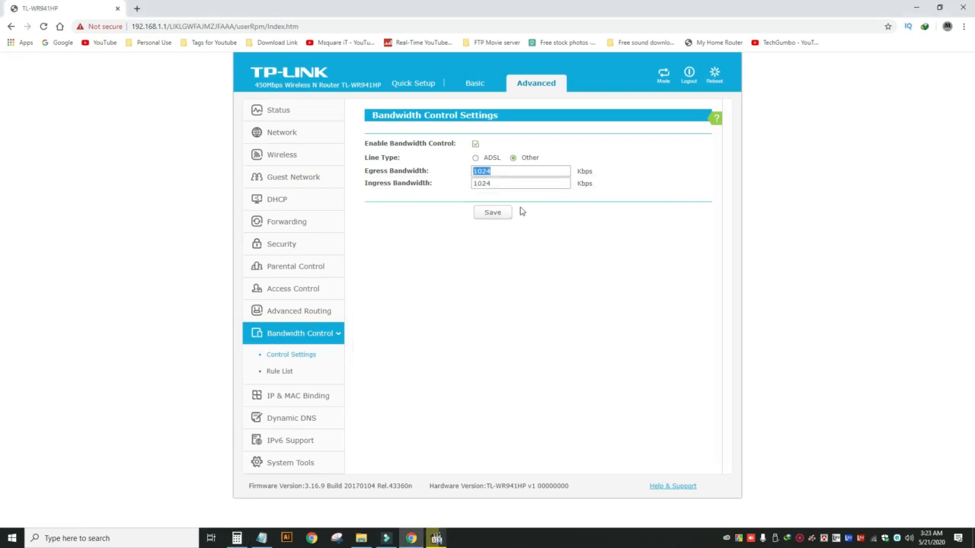
text(51)
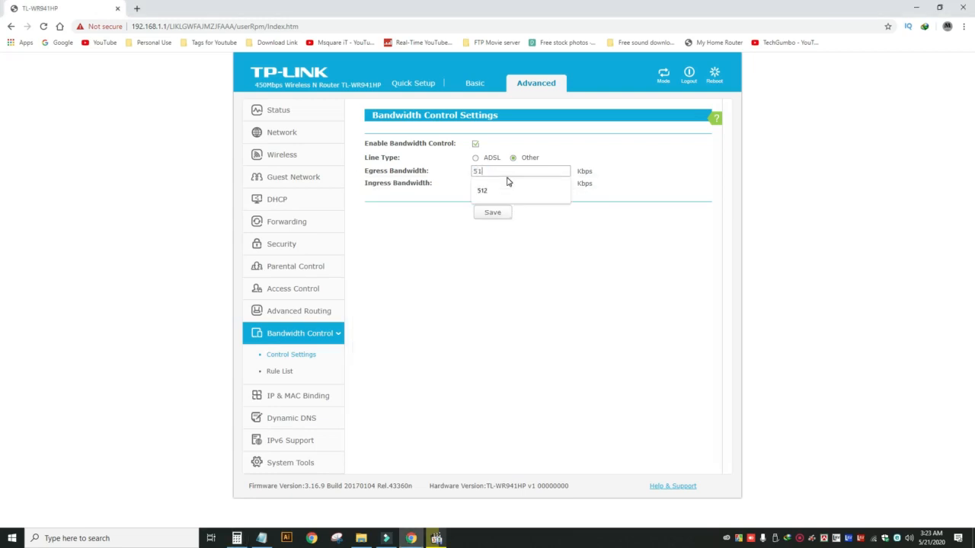
text(20)
drag(499, 181, 446, 188)
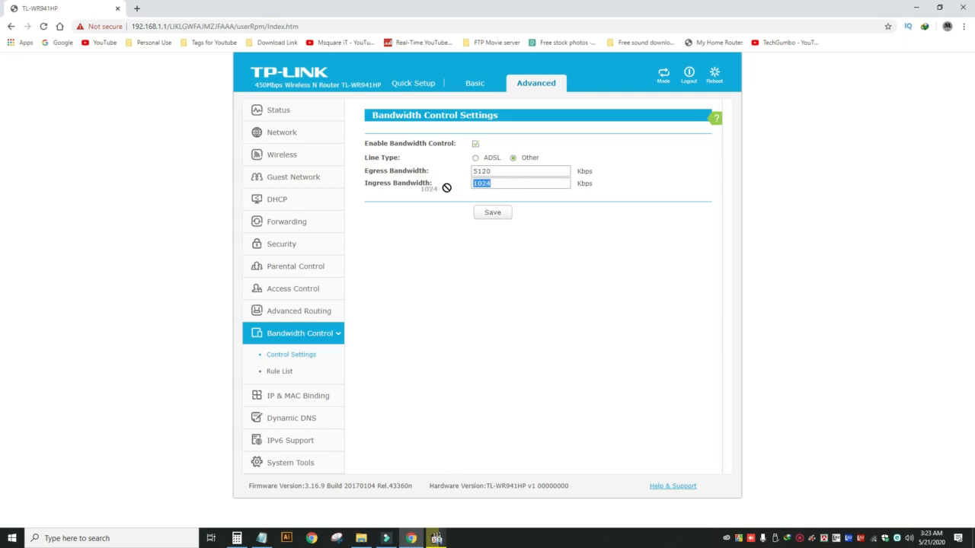
text(5120)
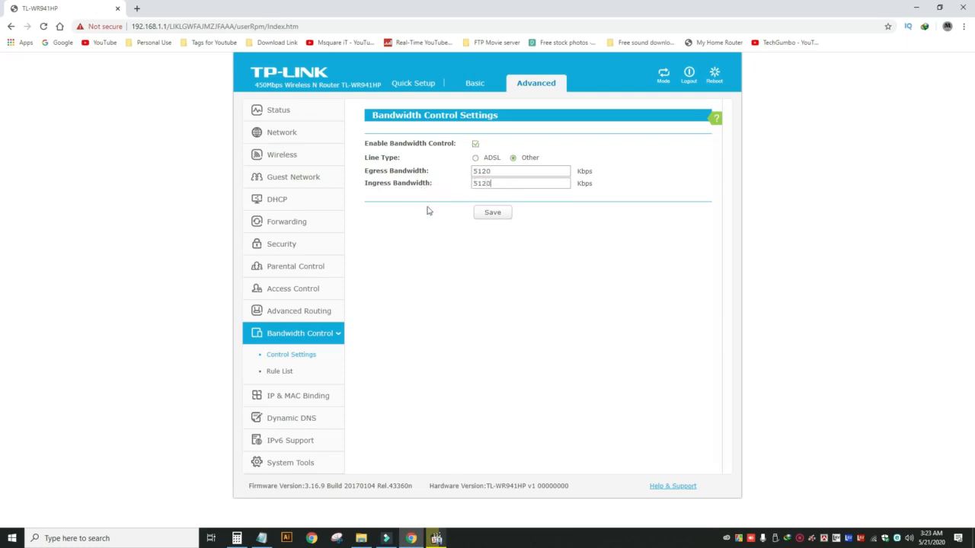
click(496, 217)
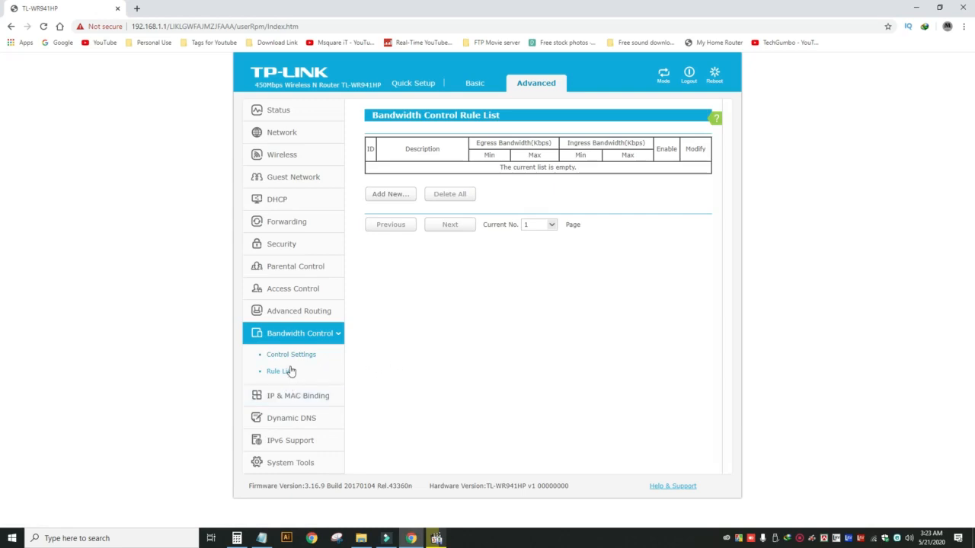
Start a new bandwidth rule and set its IP range to 192.168.1.100.
click(386, 197)
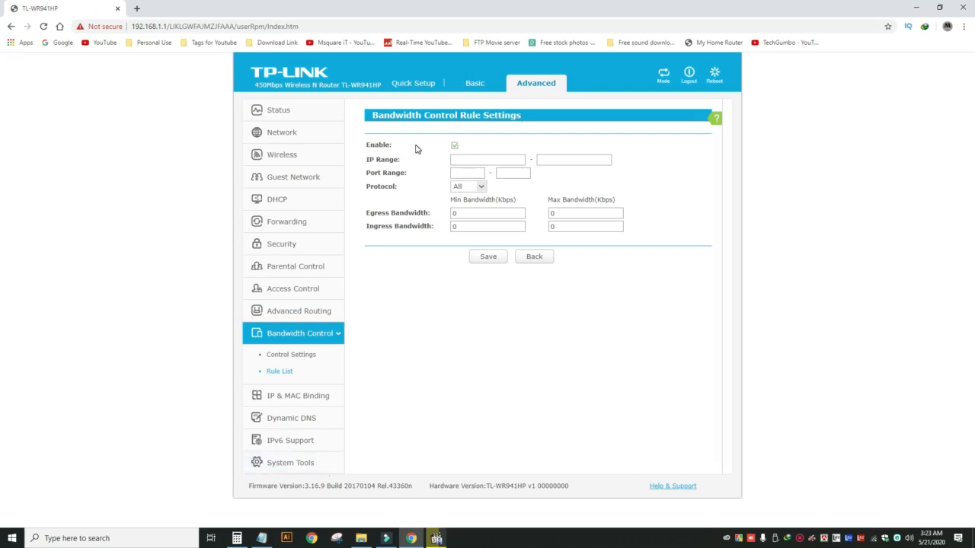
click(261, 539)
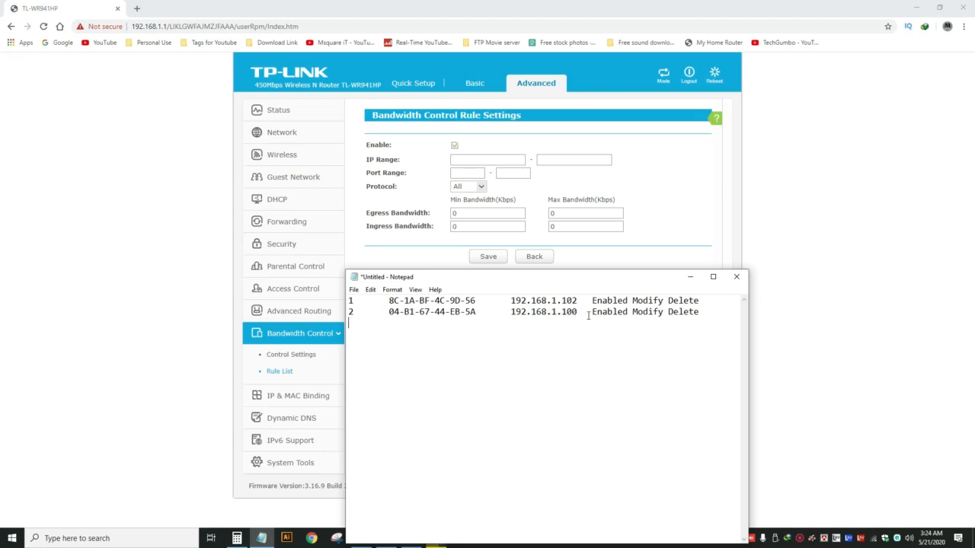
click(690, 276)
click(462, 161)
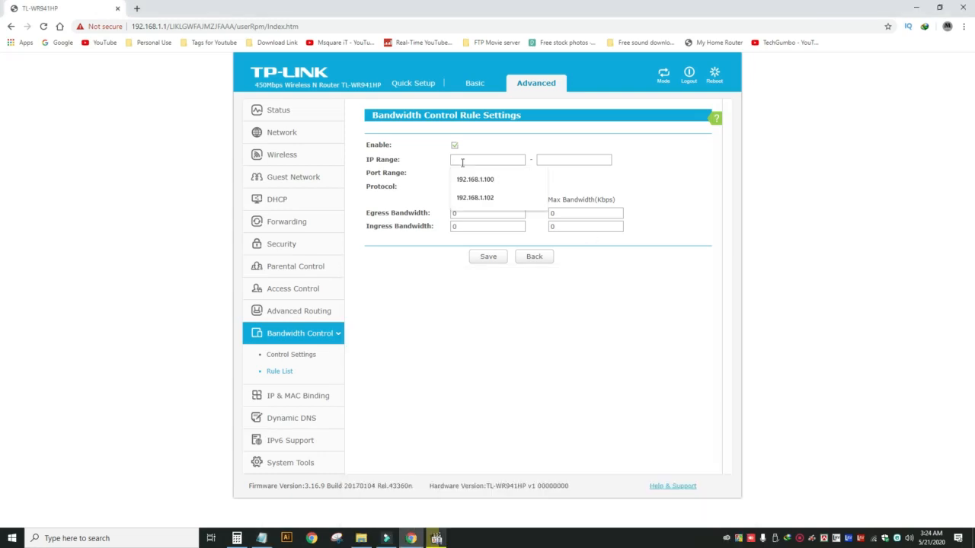
click(475, 180)
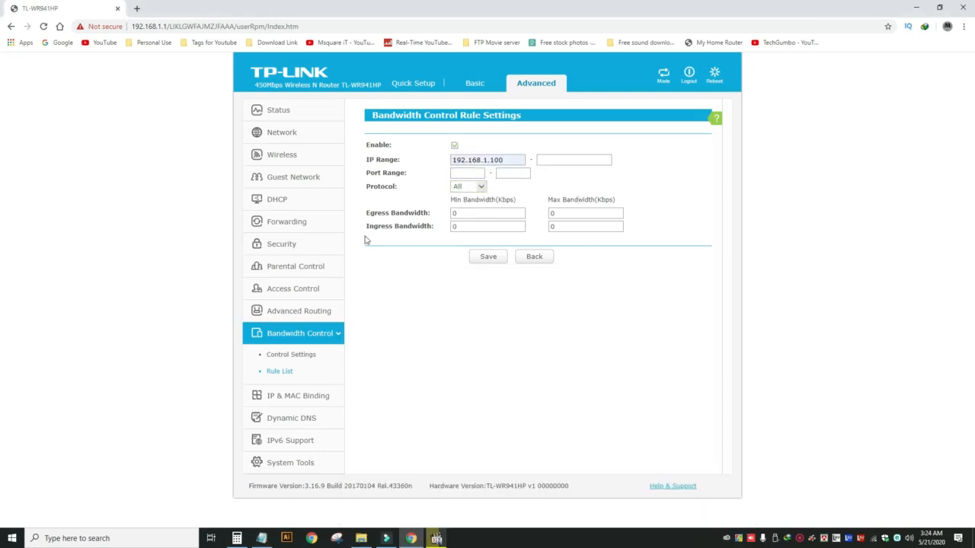
Set egress and ingress minimum and maximum to 1024 Kbps and save the rule.
double_click(459, 213)
text(1024)
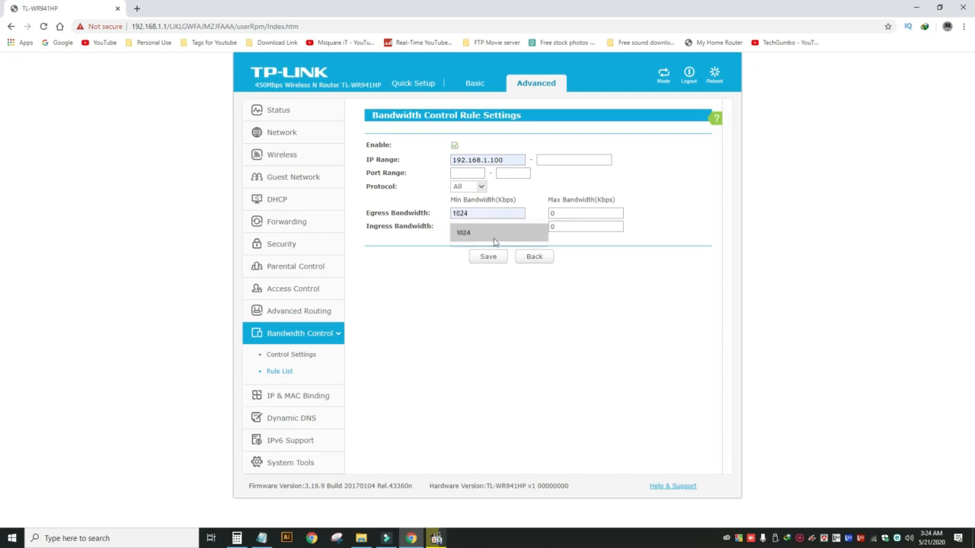
click(495, 241)
double_click(569, 217)
double_click(489, 212)
key(ctrl+c)
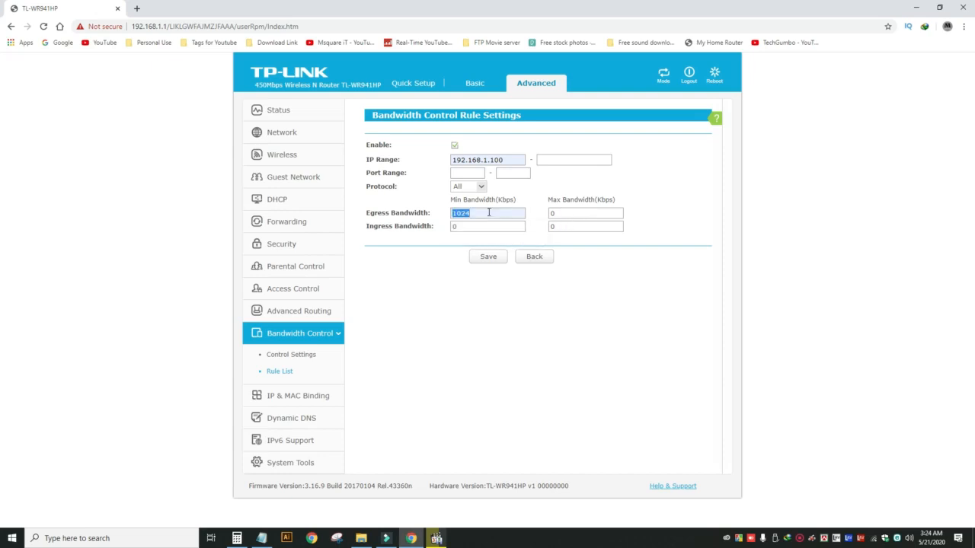
click(564, 215)
key(ctrl+v)
key(ctrl+v)
click(562, 227)
key(ctrl+v)
click(493, 261)
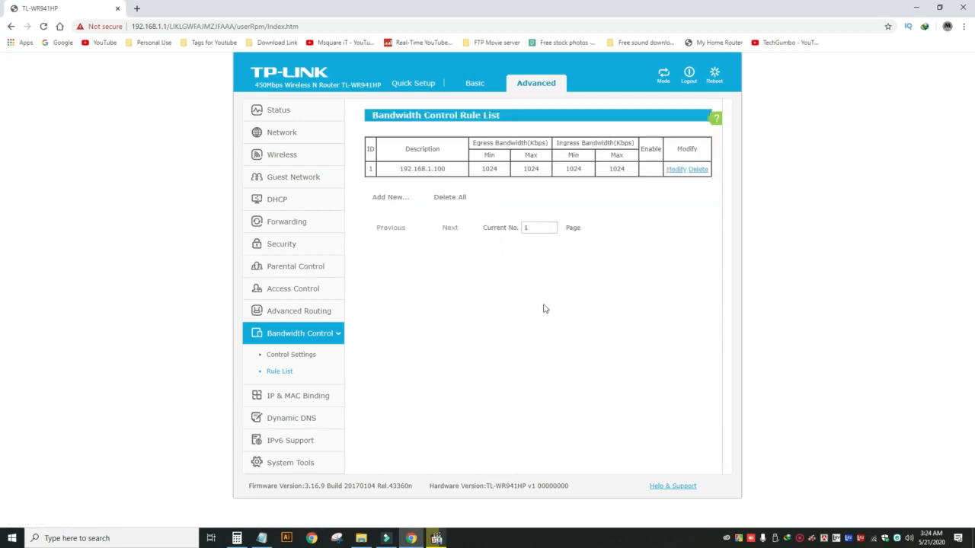
Create a rule for IP 192.168.1.102 with all four bandwidth fields at 1024 Kbps and save.
click(391, 198)
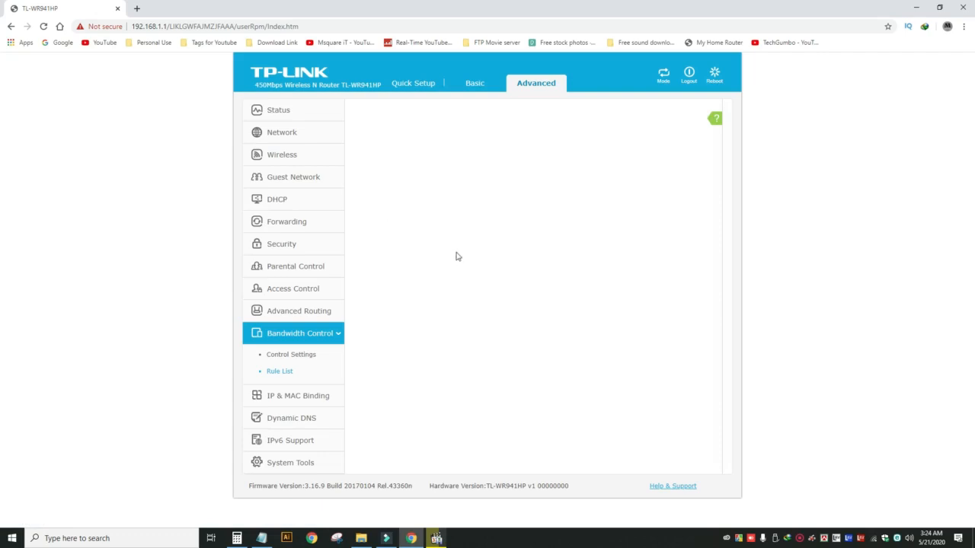
click(460, 160)
text(192.168.1.102)
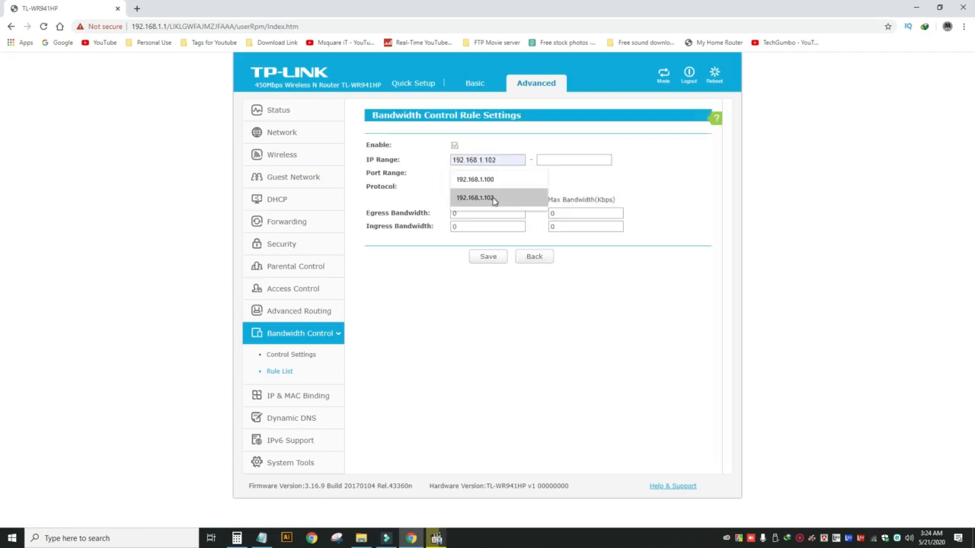
click(261, 538)
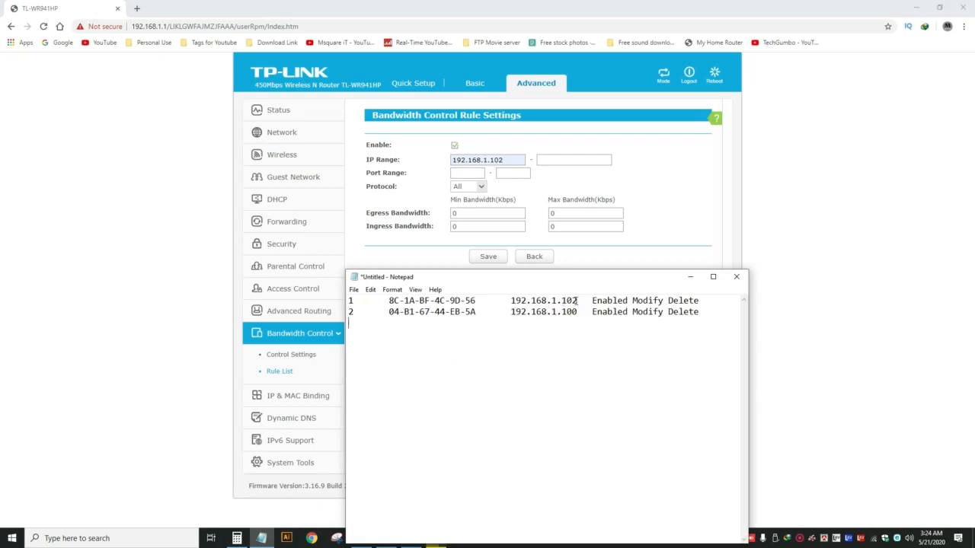
click(690, 276)
double_click(482, 213)
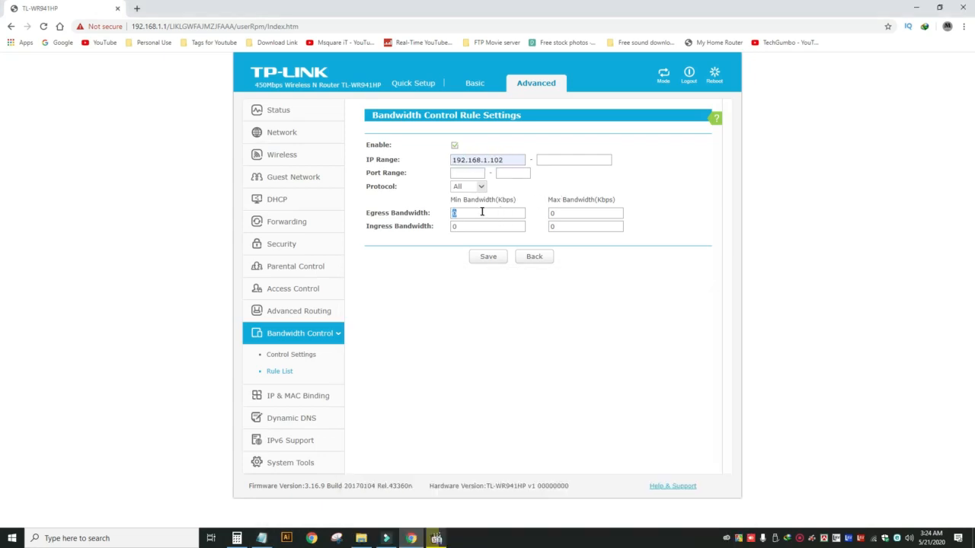
text(1024102410241024)
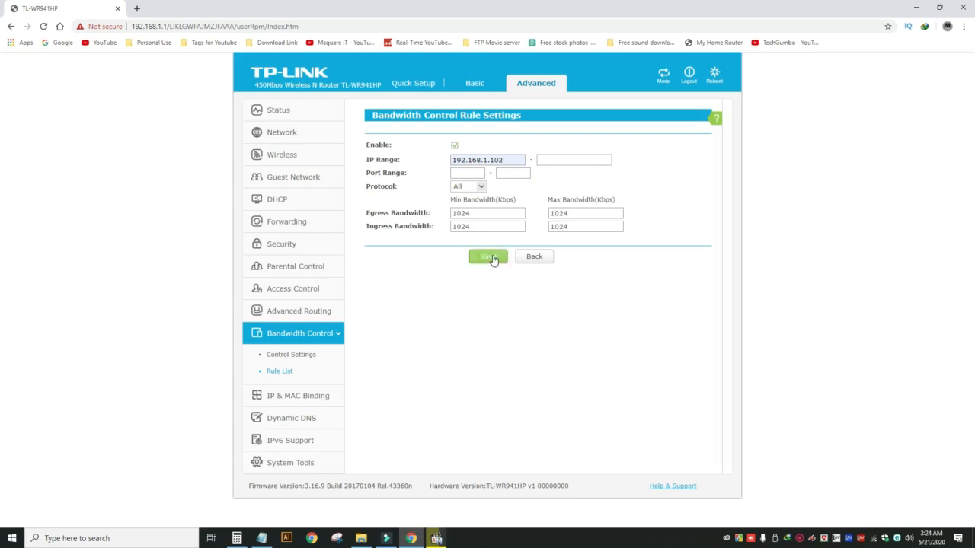
click(493, 259)
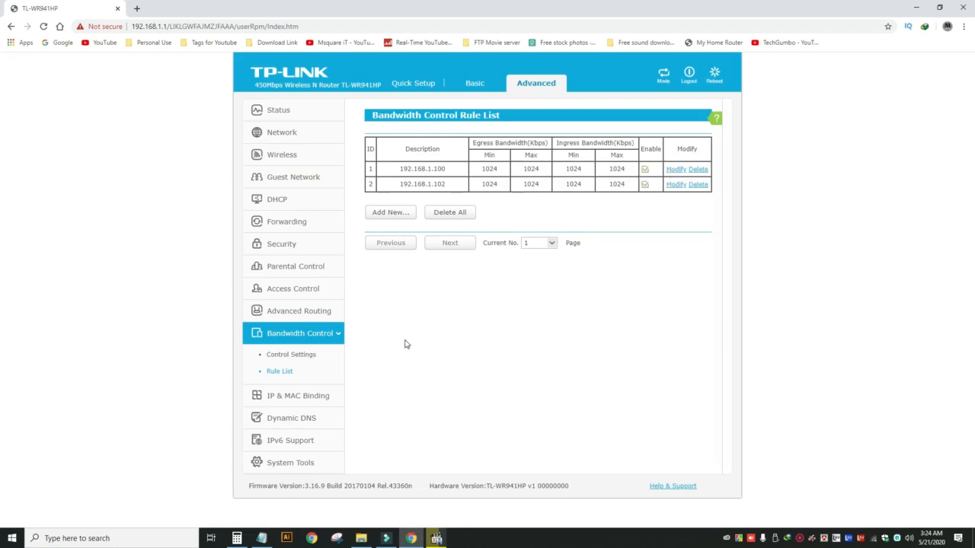
Confirm the 5120 Kbps totals in Control Settings, view the rule list, then minimize Chrome.
click(294, 358)
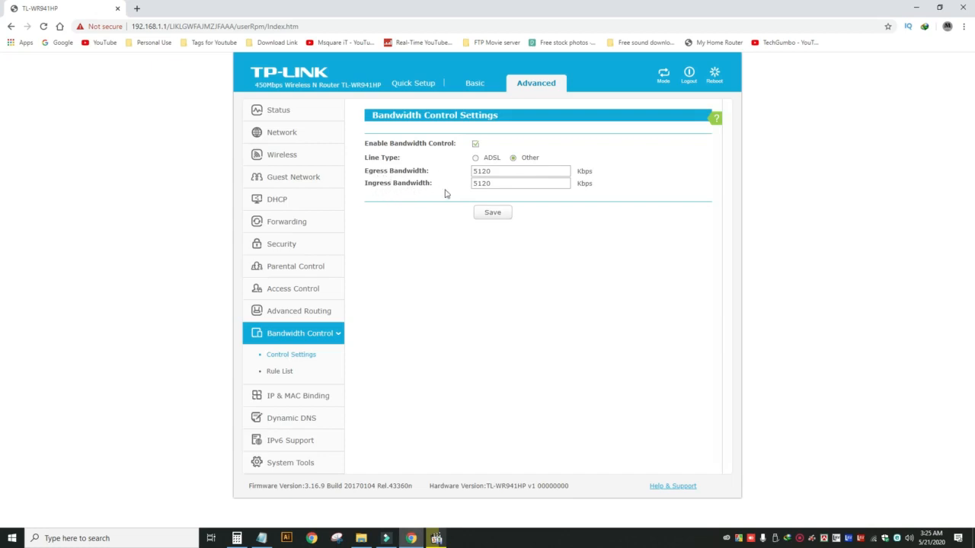
double_click(501, 174)
click(281, 373)
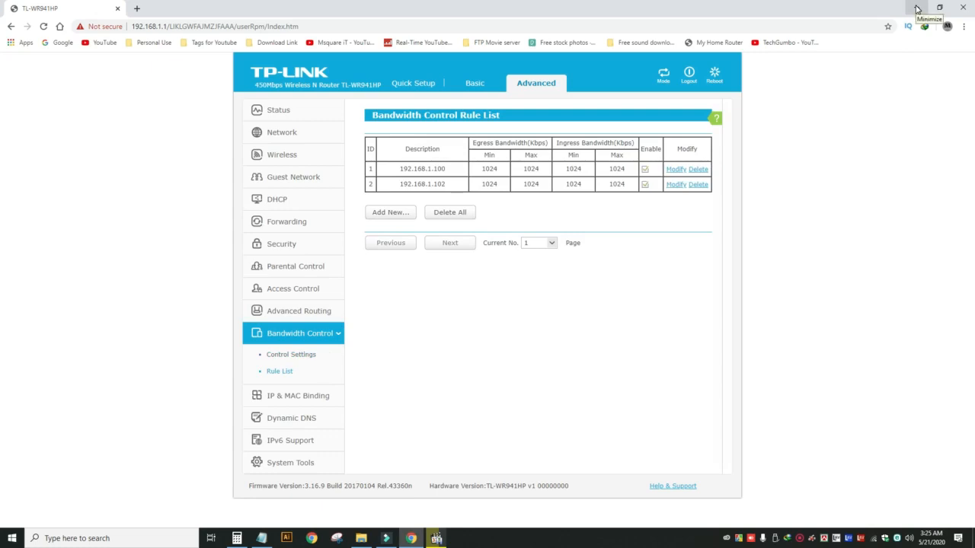
click(917, 9)
Open ncpa.cpl and view Wi-Fi details: IPv4 192.168.1.105, physical address D4-6E-0E-1F-97-C5.
key(super+r)
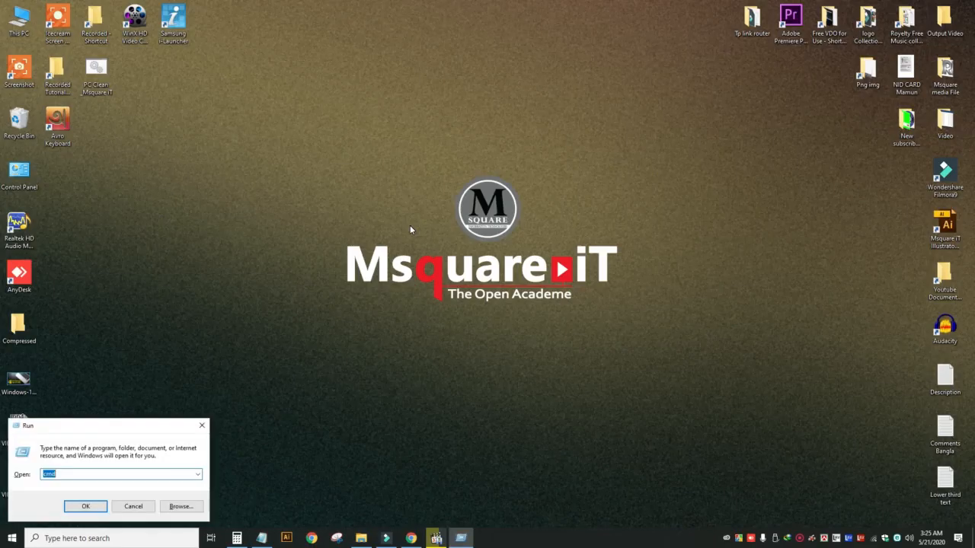
text(nc)
key(Down)
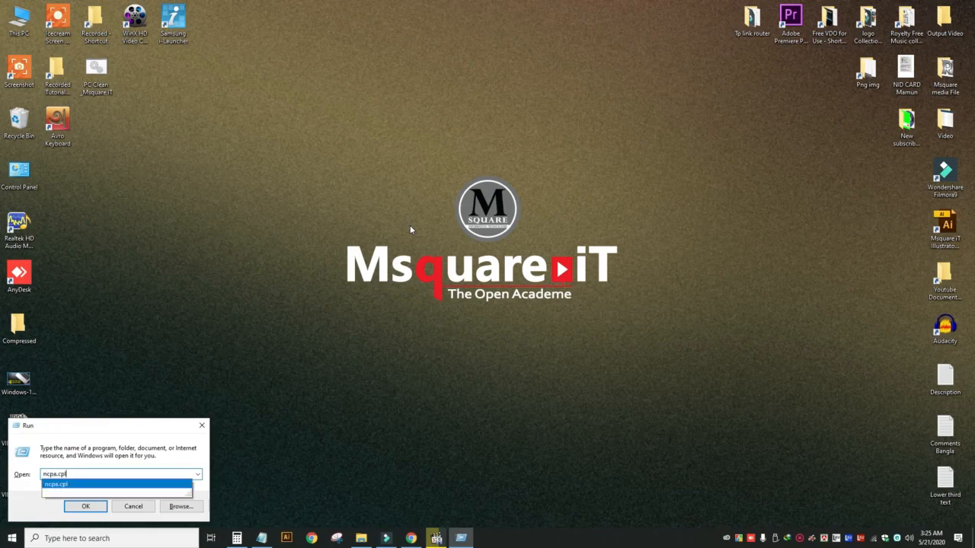
key(Return)
click(176, 72)
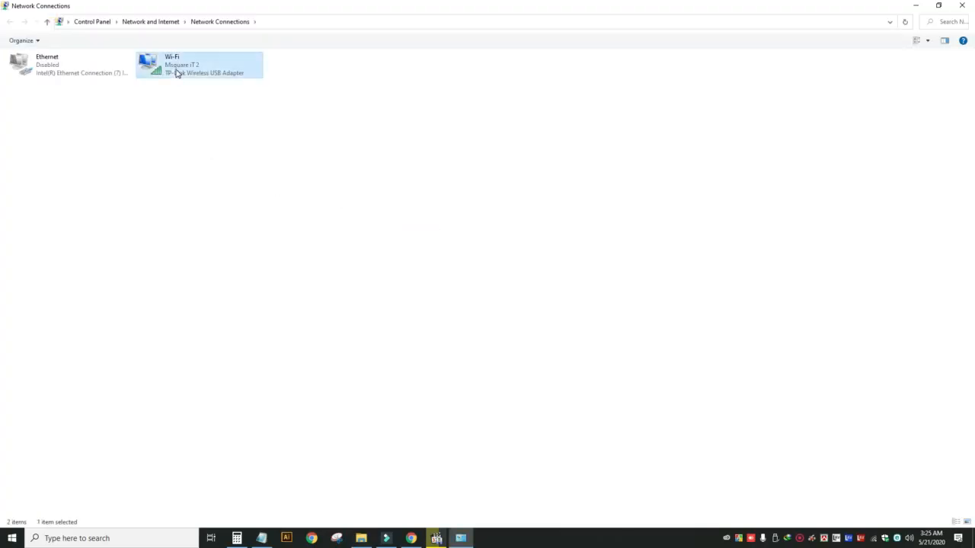
right_click(176, 72)
click(216, 96)
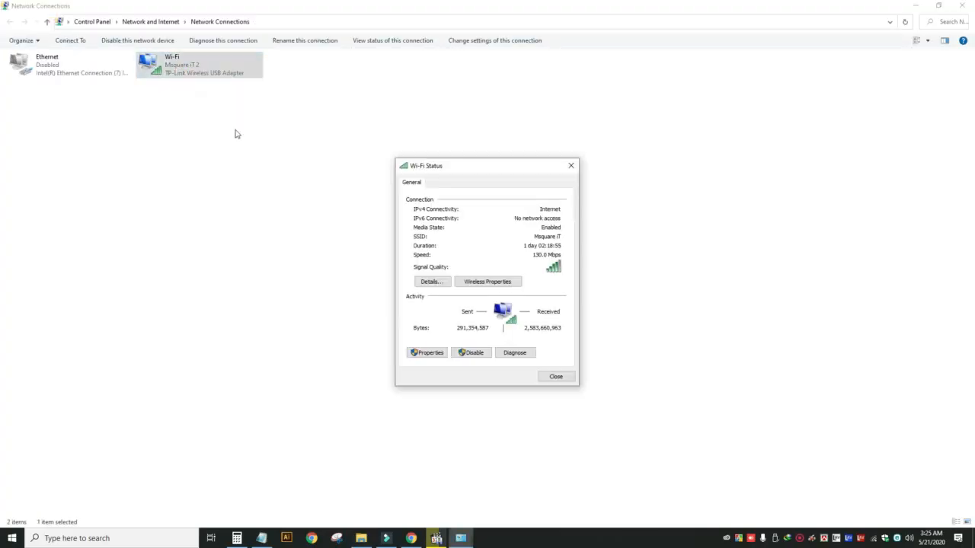
click(428, 282)
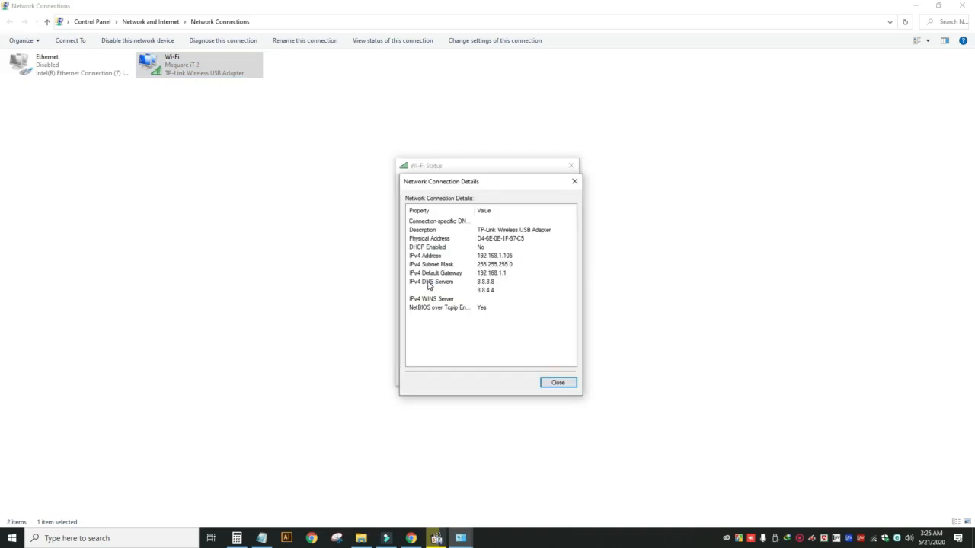
click(488, 258)
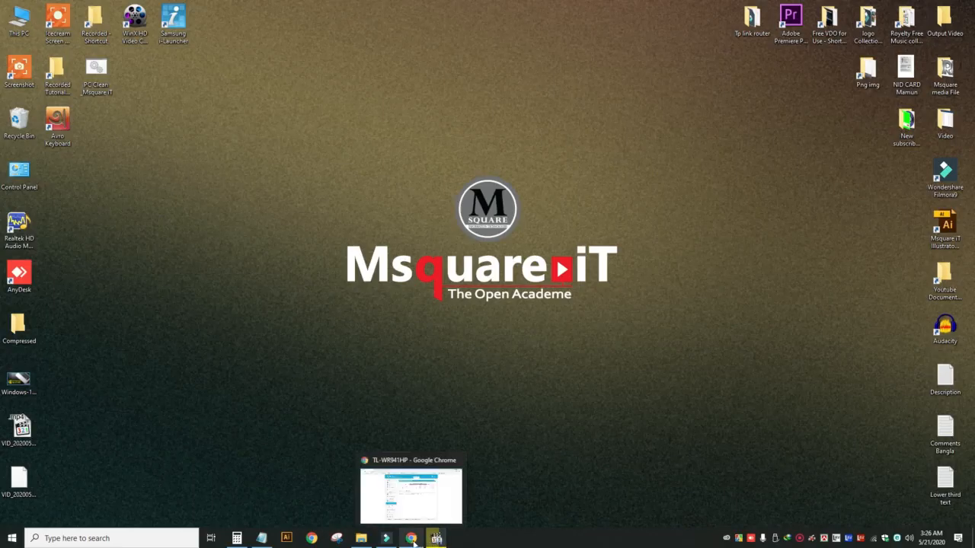
Find 192.168.1.105 with MAC D4-6E-0E-1F-97-C5 among wireless clients, then return to Advanced status.
click(411, 538)
click(297, 210)
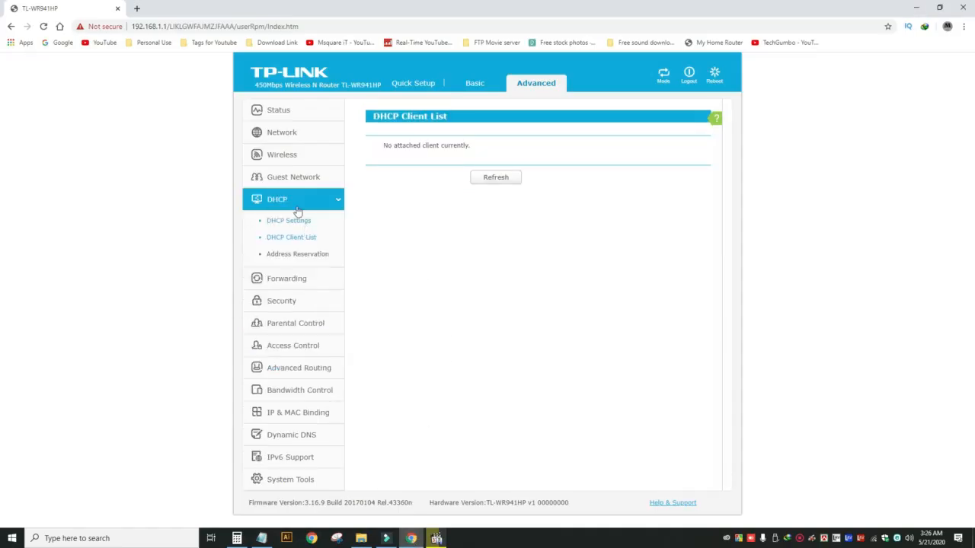
click(476, 85)
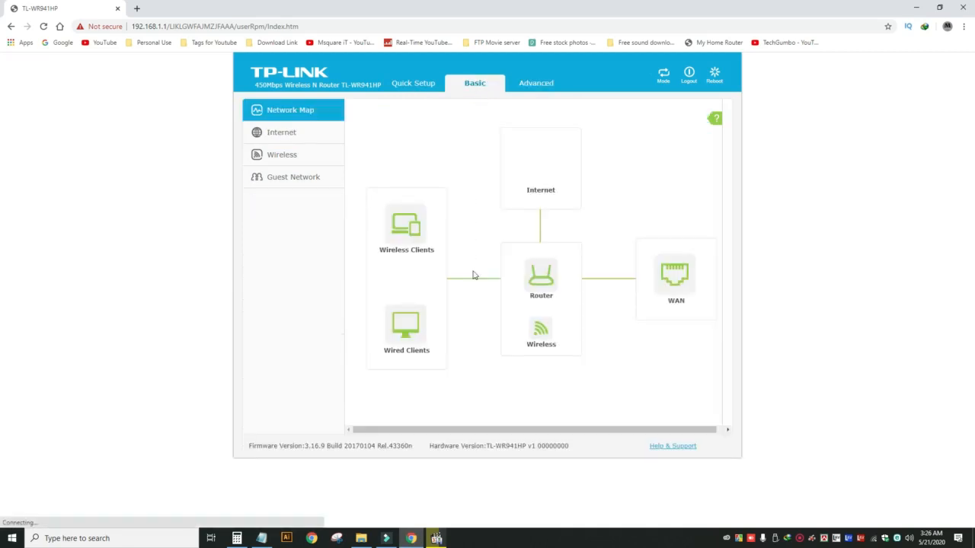
click(409, 239)
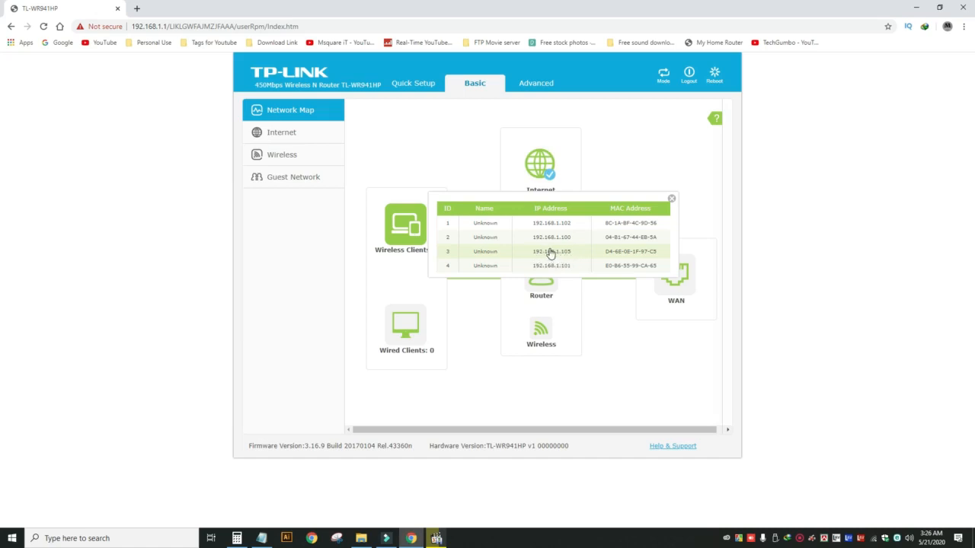
drag(608, 255, 650, 255)
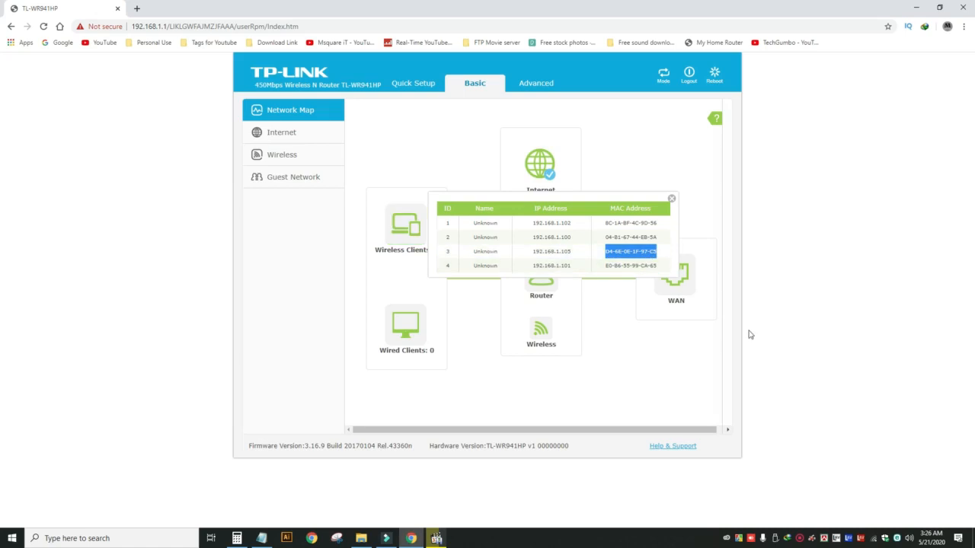
click(671, 200)
click(538, 85)
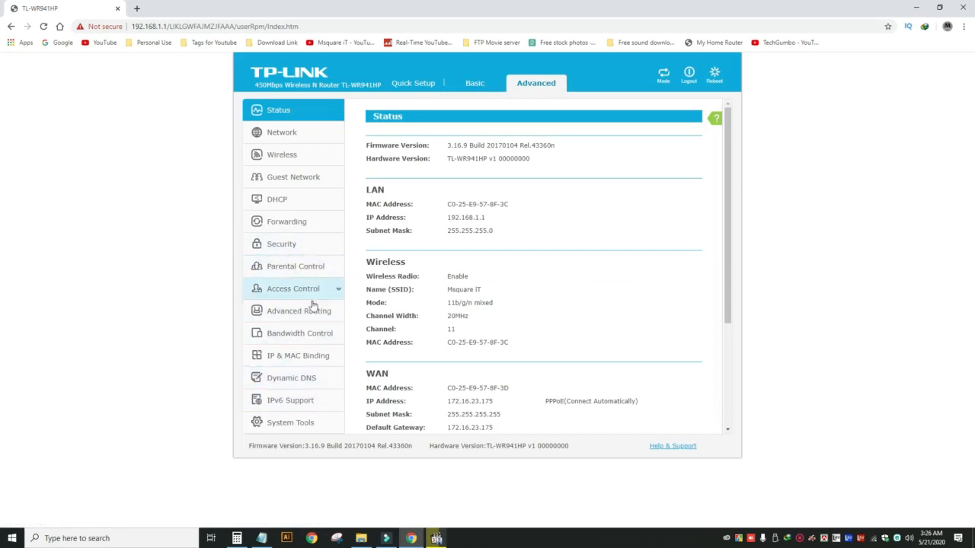
In DHCP Address Reservation, save a new entry mapping D4-6E-0E-1F-97-C5 to 192.168.1.105.
click(320, 202)
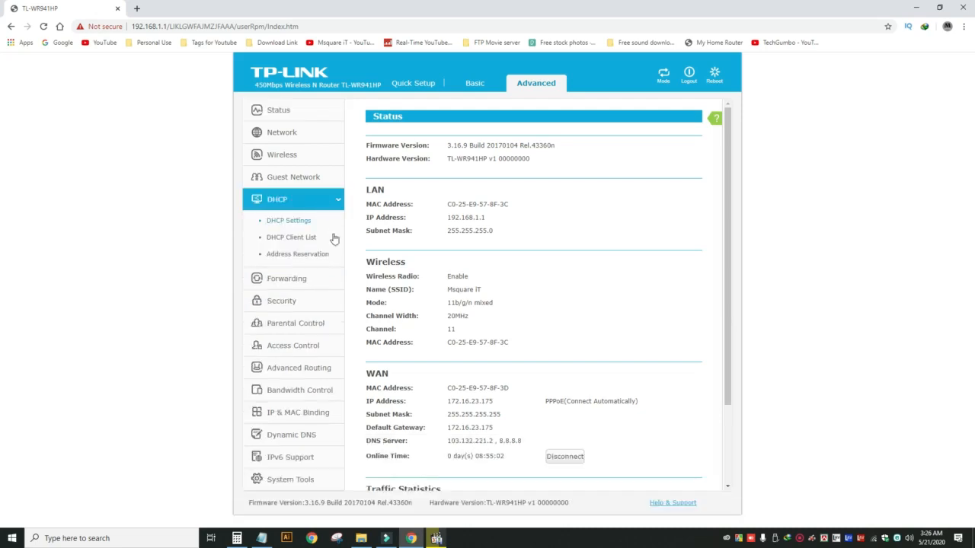
click(292, 259)
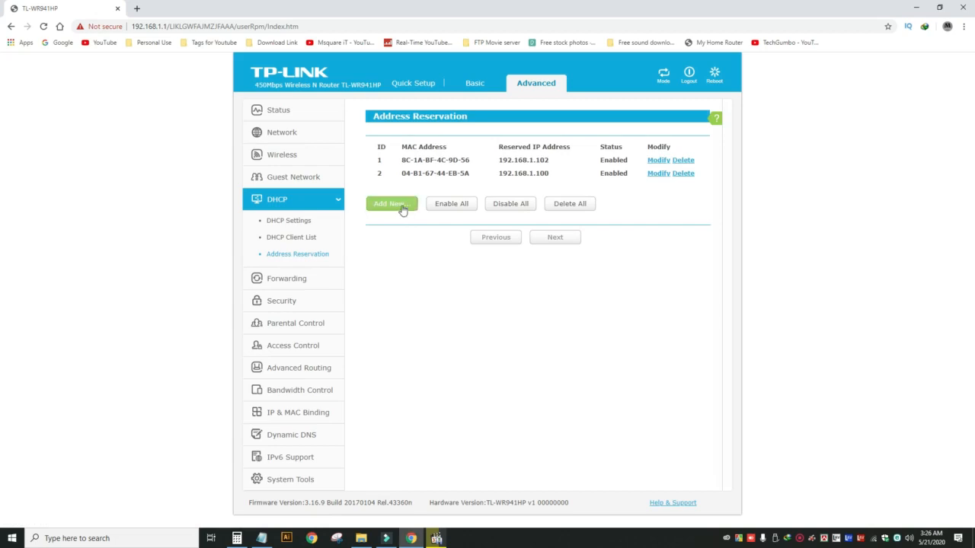
click(392, 205)
click(475, 145)
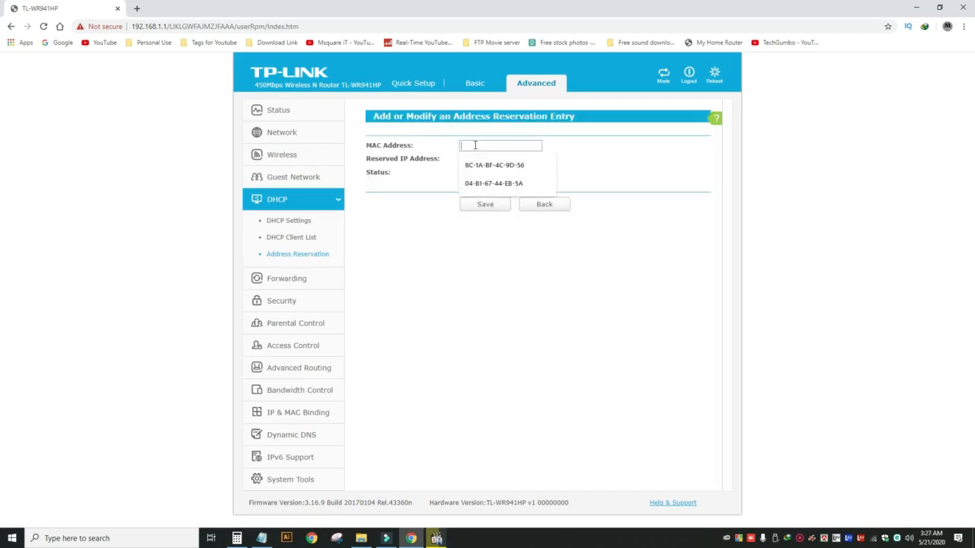
text(D4-6E-0E-1F-97-C5)
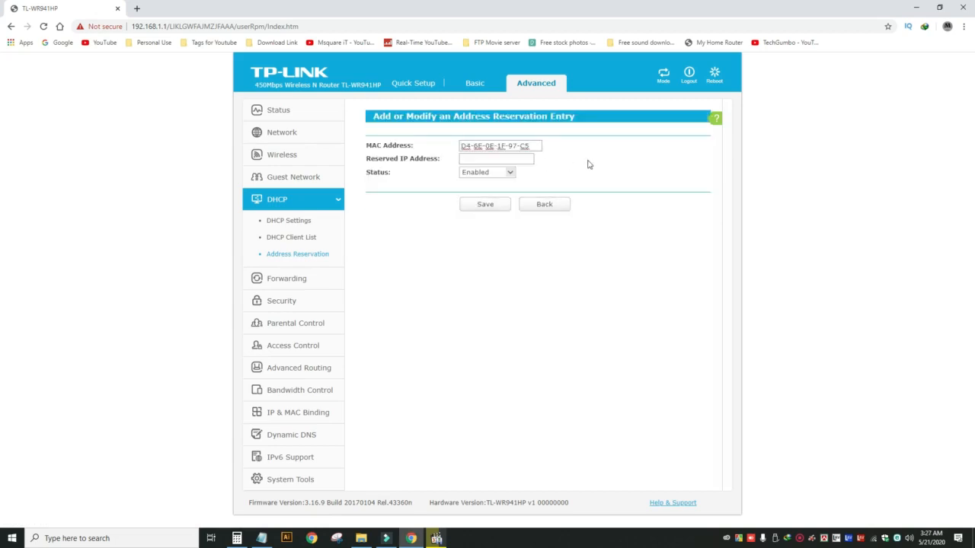
click(489, 161)
click(472, 161)
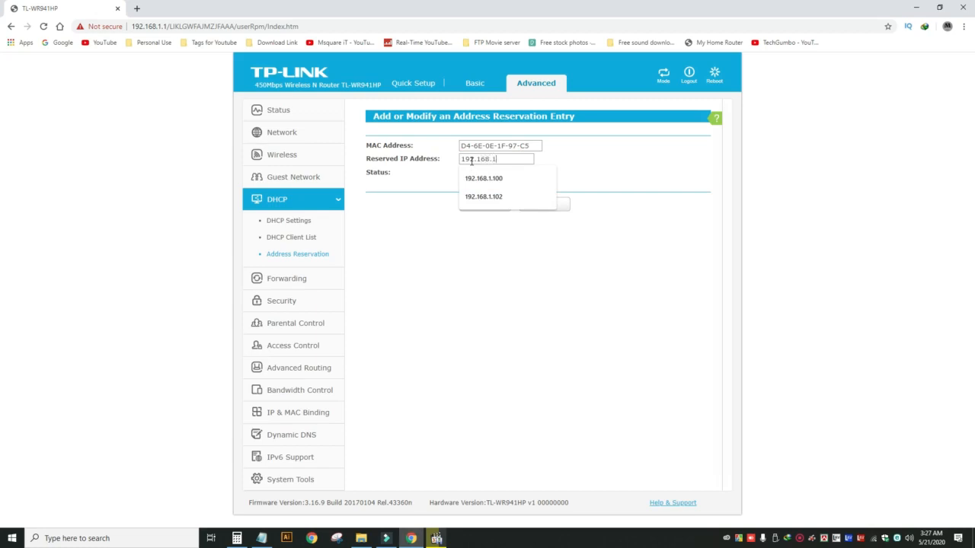
text(192.168.1.105)
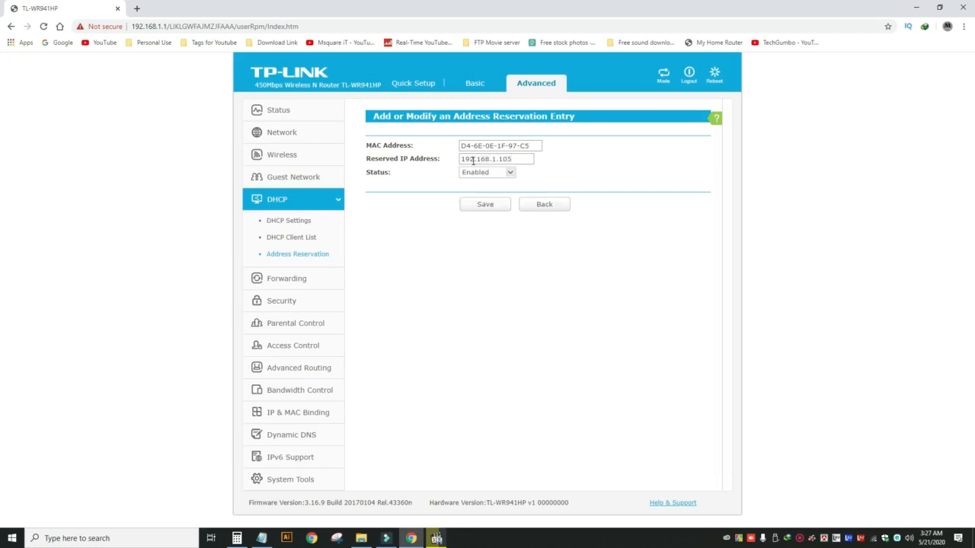
click(486, 205)
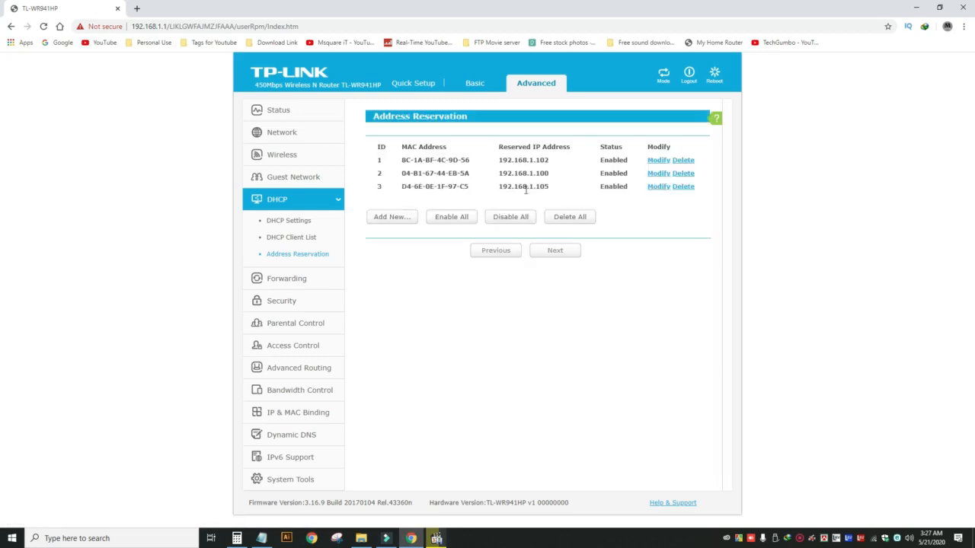
drag(403, 188, 501, 187)
Create a bandwidth rule for 192.168.1.105 with 2048 Kbps egress and ingress min/max, and save.
click(311, 391)
click(280, 373)
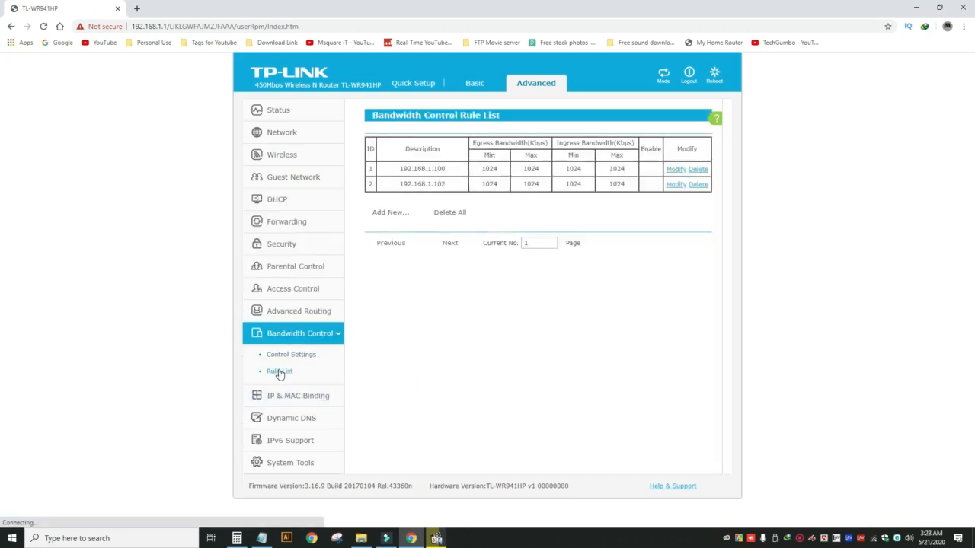
click(388, 218)
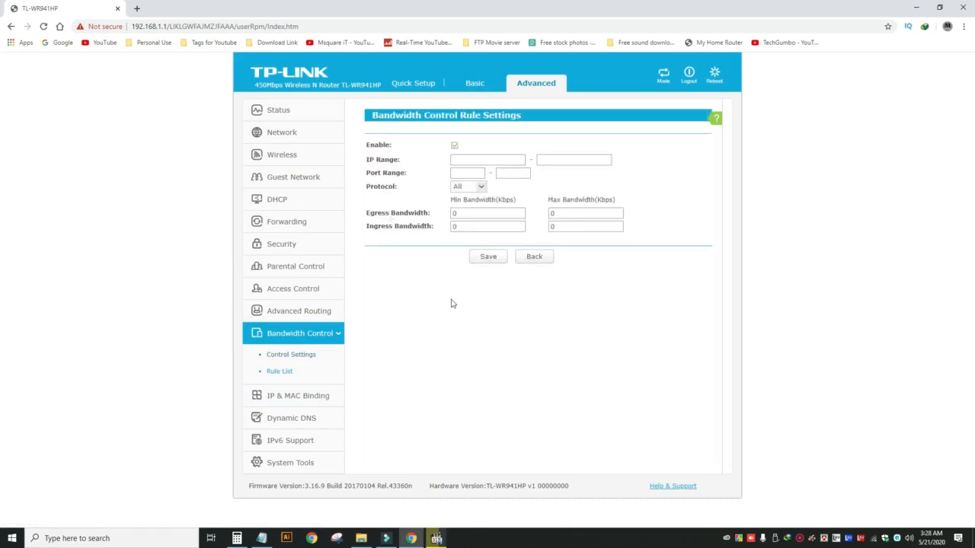
click(464, 160)
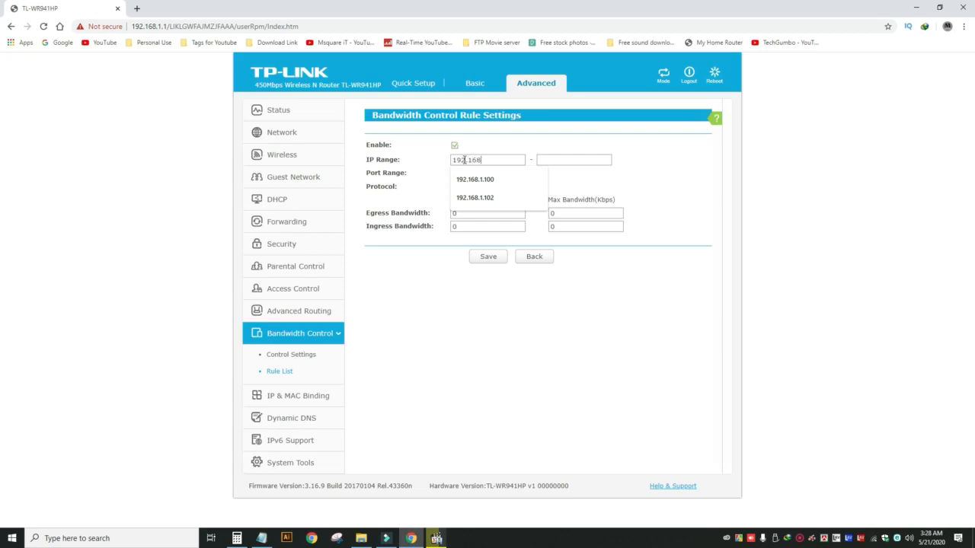
text(192.168.1.105)
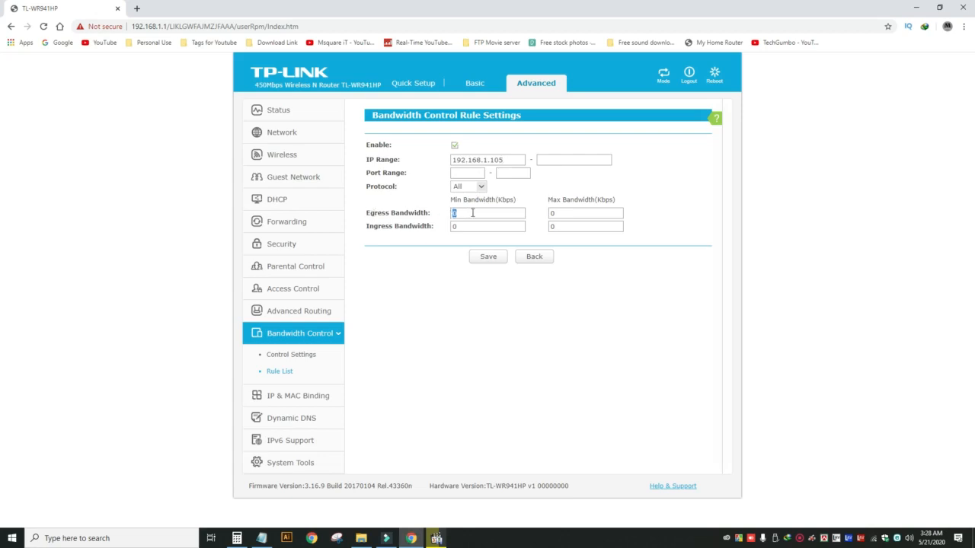
text(2048)
double_click(577, 215)
text(20482048)
key(Tab)
text(2048)
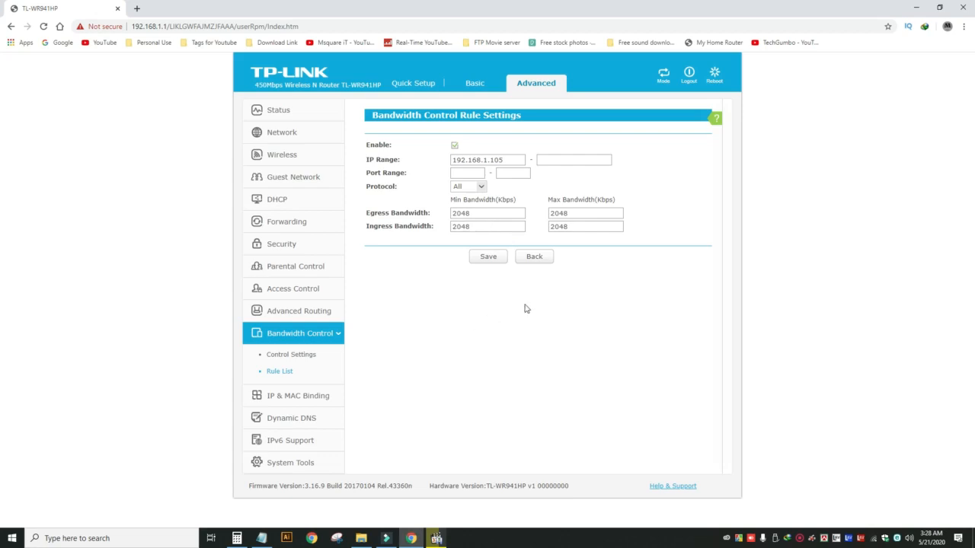
click(489, 257)
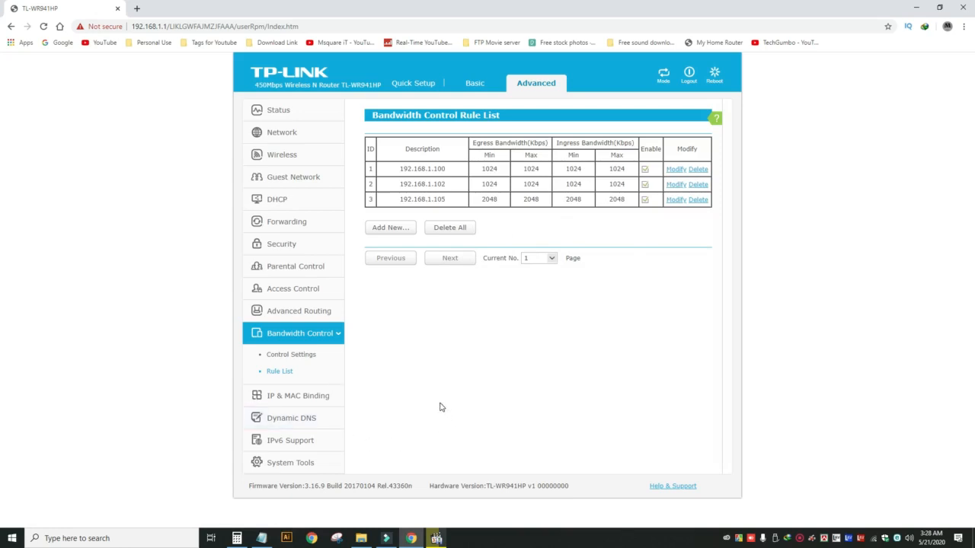
Run an Ookla speed test (23 ms ping, 1.41 Mbps down, 1.64 Mbps up), then return to the router tab.
key(ctrl+t)
text(spe)
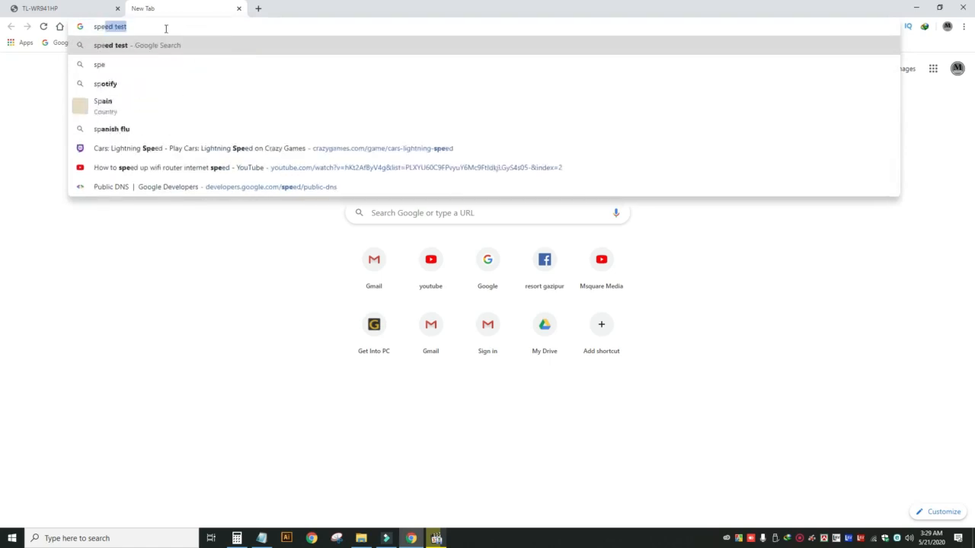
key(Return)
click(167, 162)
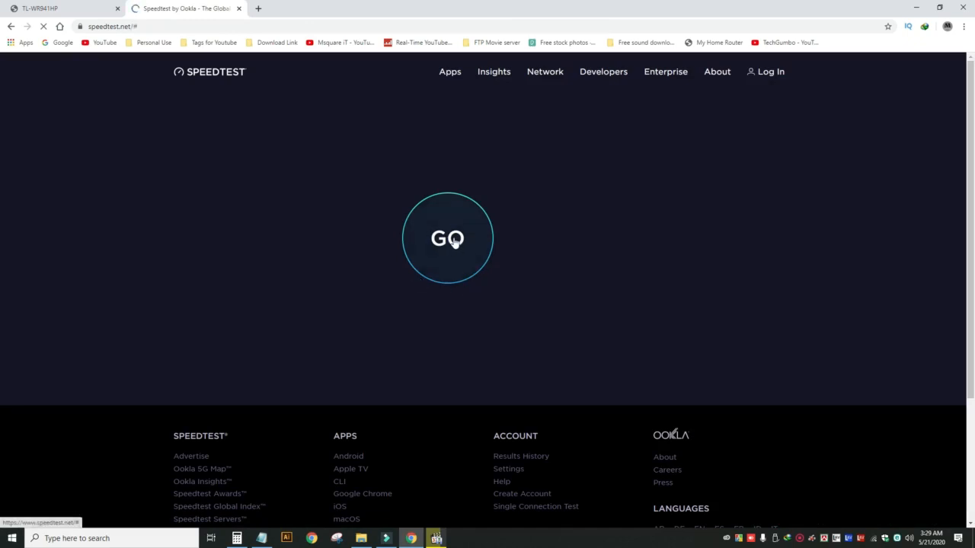
click(448, 238)
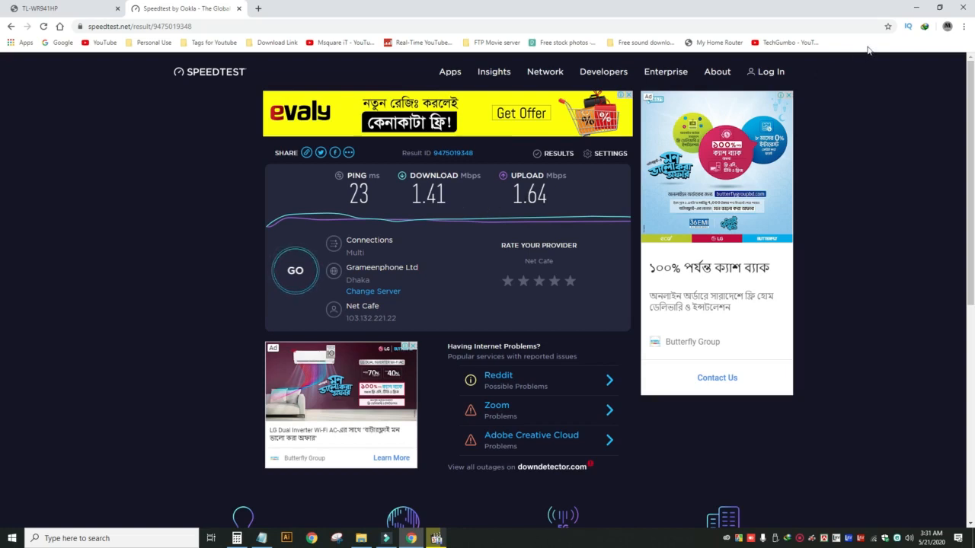
click(63, 7)
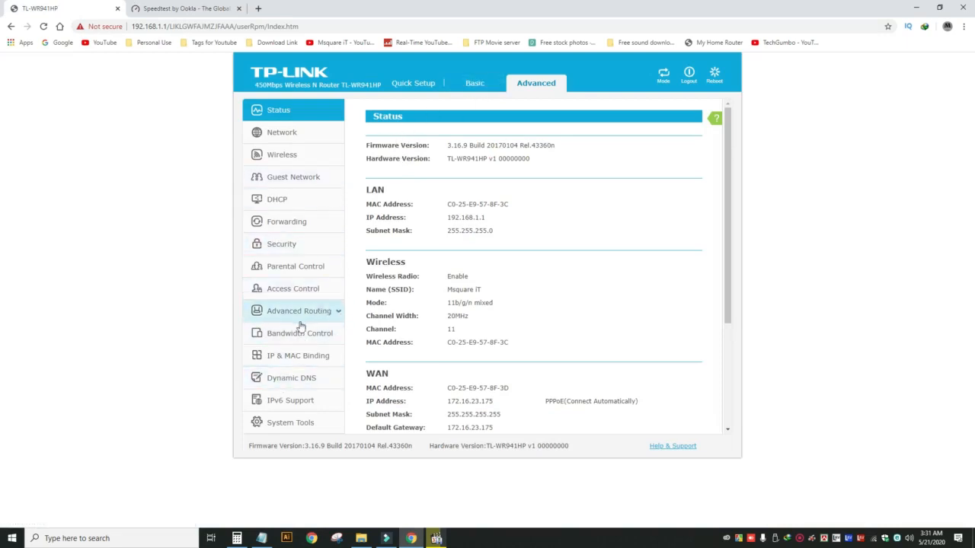
Check the three rules in the Bandwidth Control Rule List, then reboot the router and confirm.
click(306, 268)
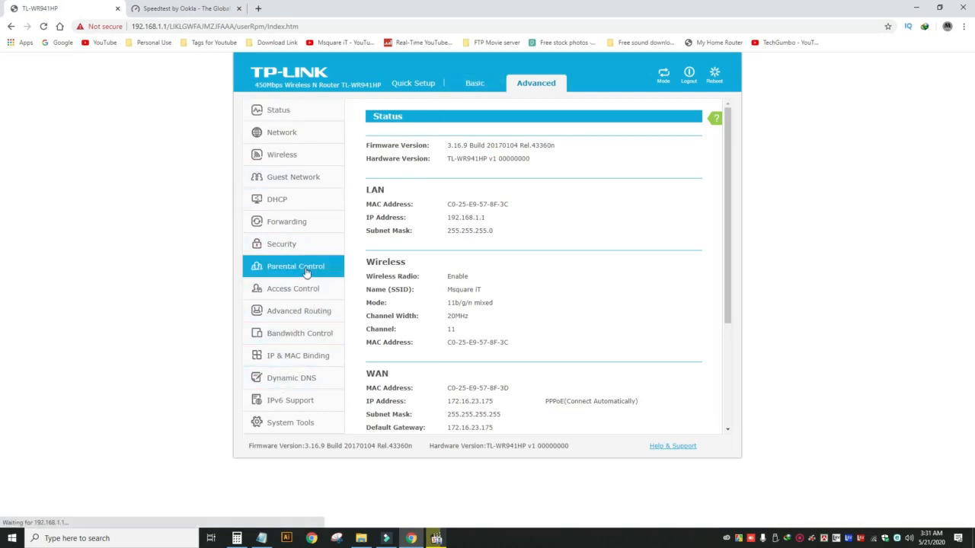
click(299, 335)
click(277, 373)
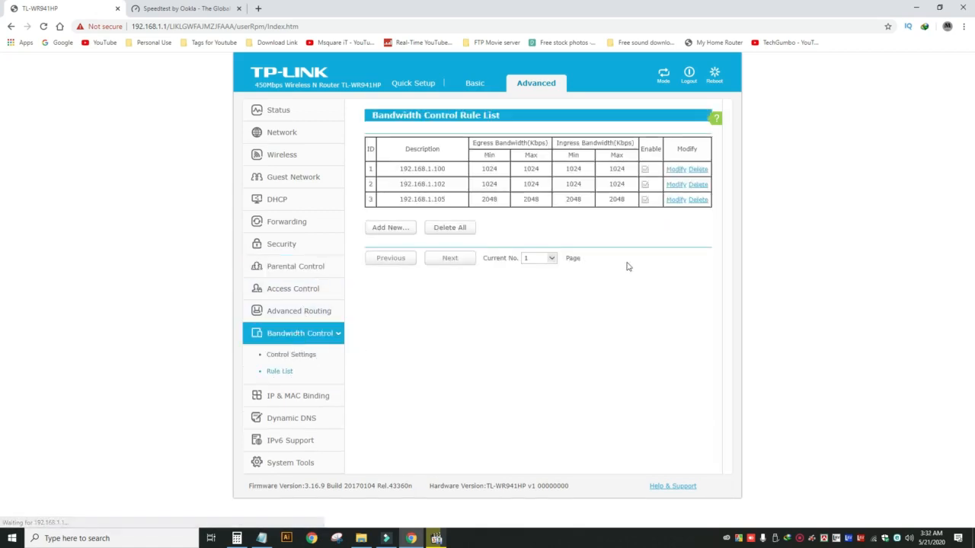
drag(525, 198, 537, 197)
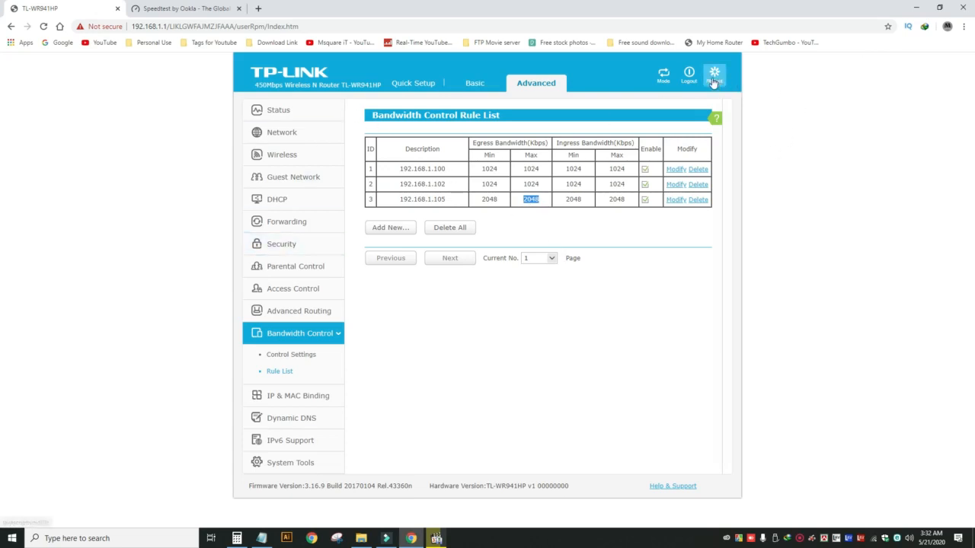
click(716, 78)
click(535, 84)
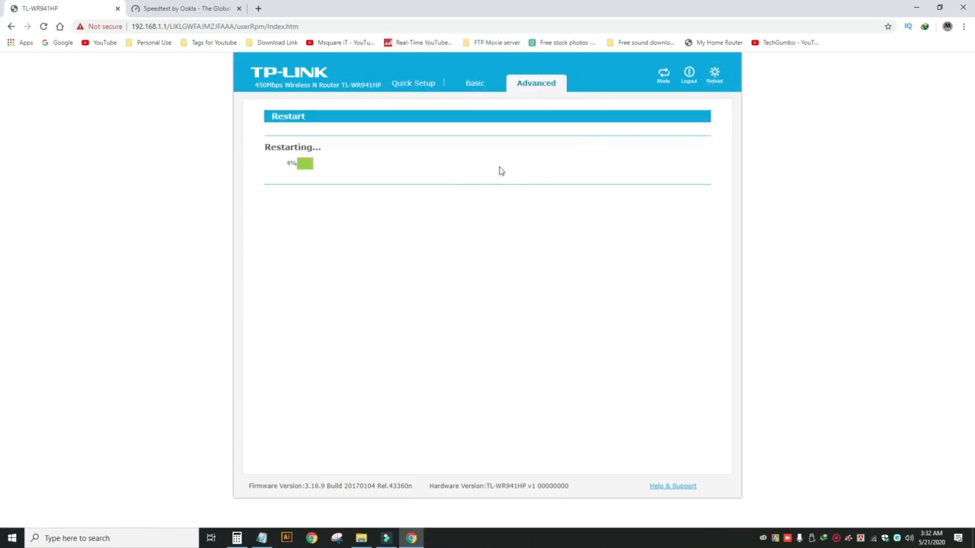